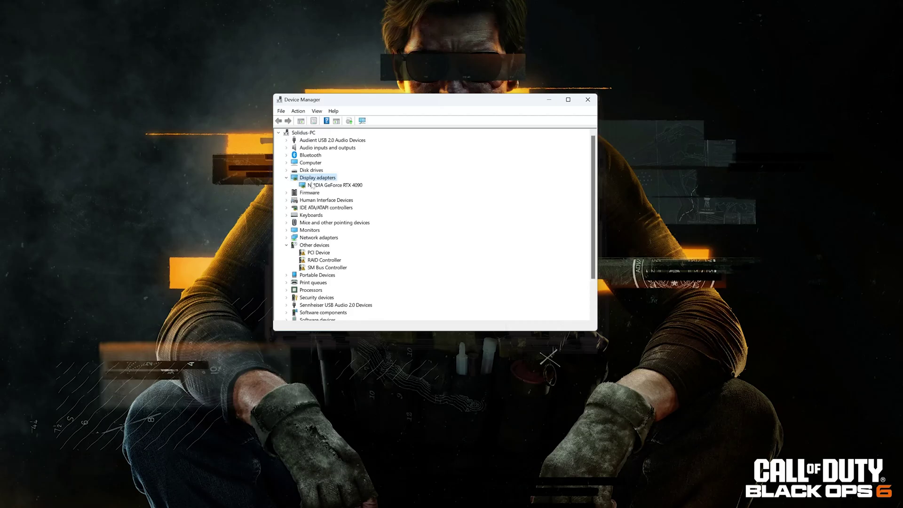
Step: Run an automatic driver search for the NVIDIA GeForce RTX 4090 from its Driver tab, then go to Windows Update
{"action": "left_click", "coordinate": [318, 186]}
{"action": "right_click", "coordinate": [318, 186]}
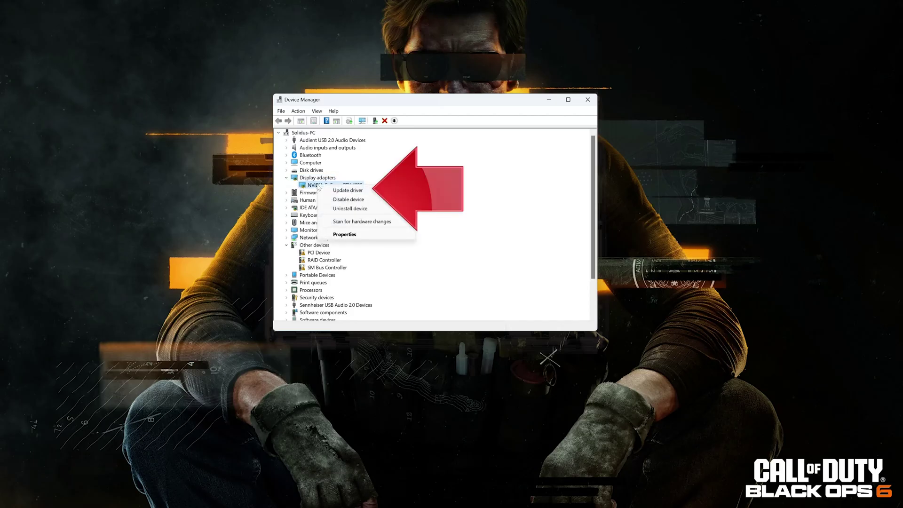
{"action": "left_click", "coordinate": [370, 235]}
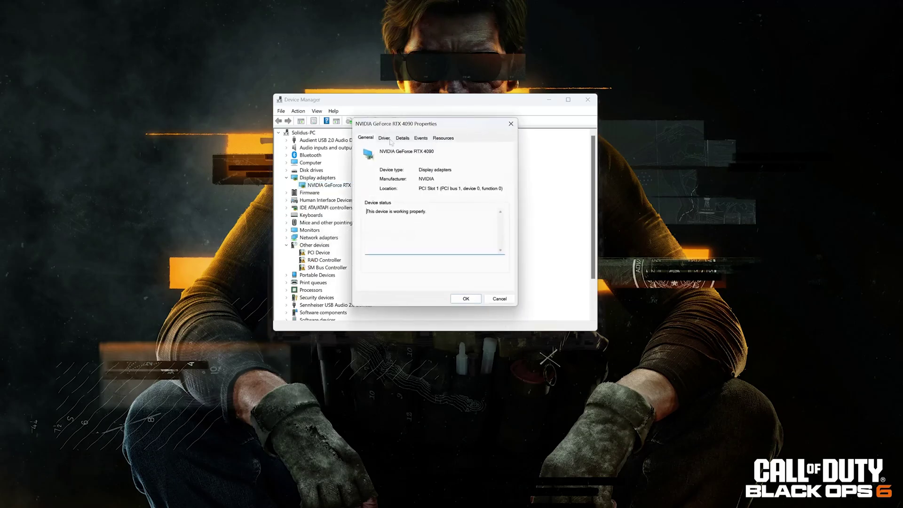
{"action": "left_click", "coordinate": [384, 138]}
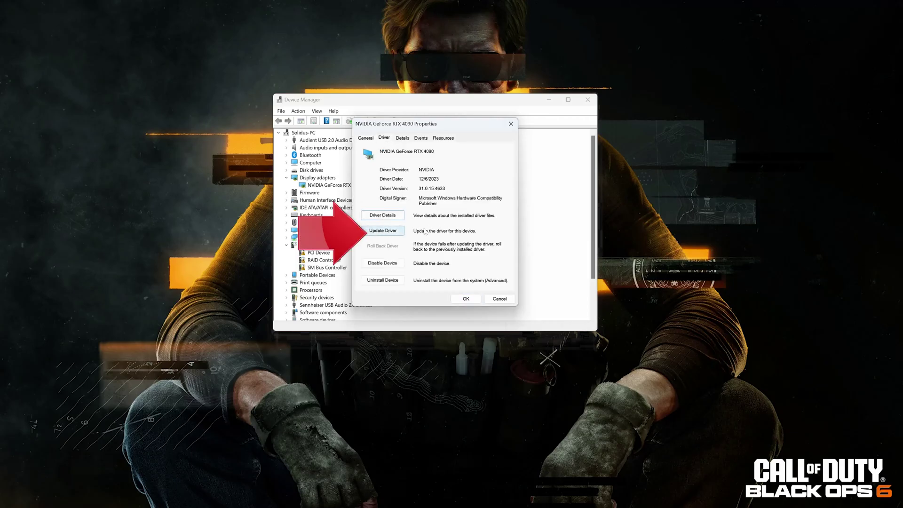
{"action": "left_click", "coordinate": [377, 233]}
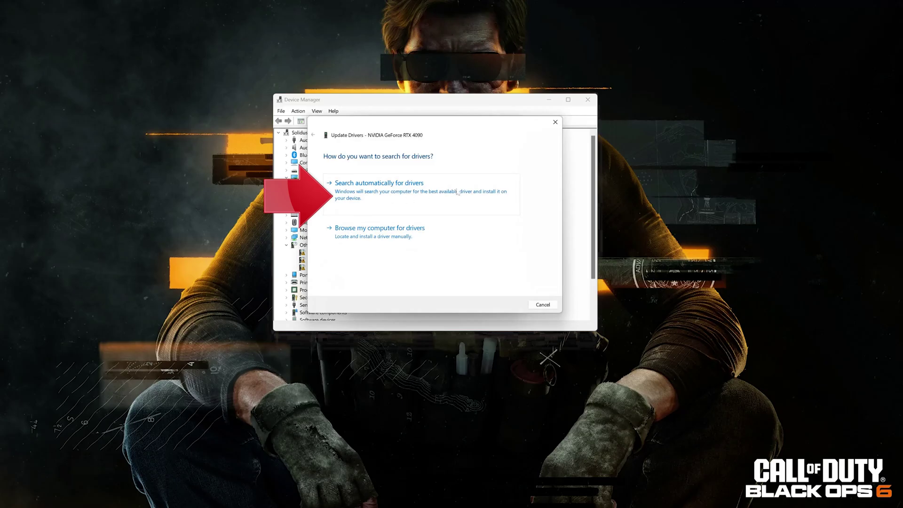
{"action": "left_click", "coordinate": [430, 197]}
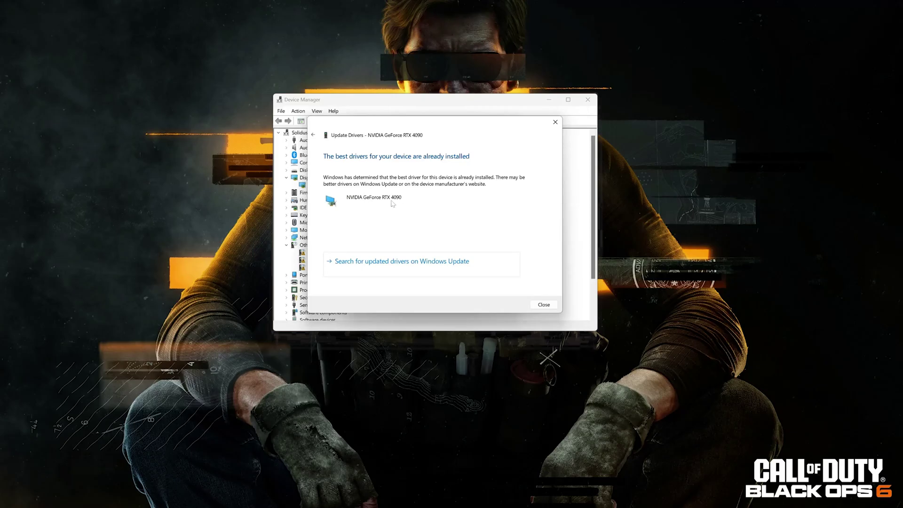
{"action": "left_click", "coordinate": [424, 263]}
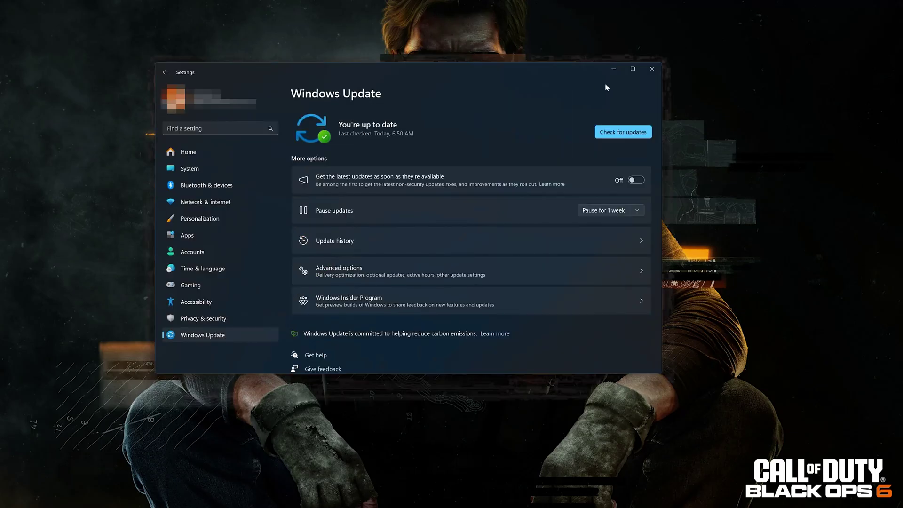
Step: Check for new updates on the Windows Update page
{"action": "left_click", "coordinate": [623, 133]}
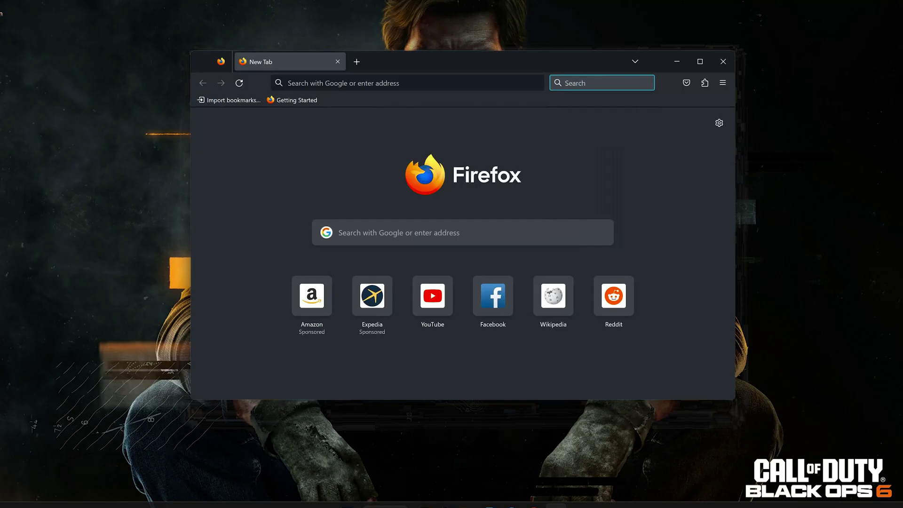
Step: Google 'geforce experience' and open the nvidia.com GeForce Experience result
{"action": "type", "text": "g"}
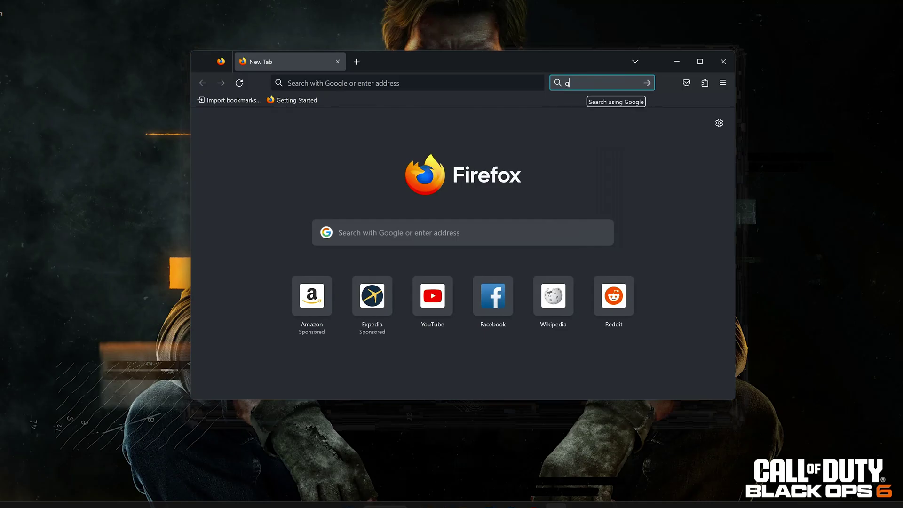
{"action": "type", "text": "eforce experience"}
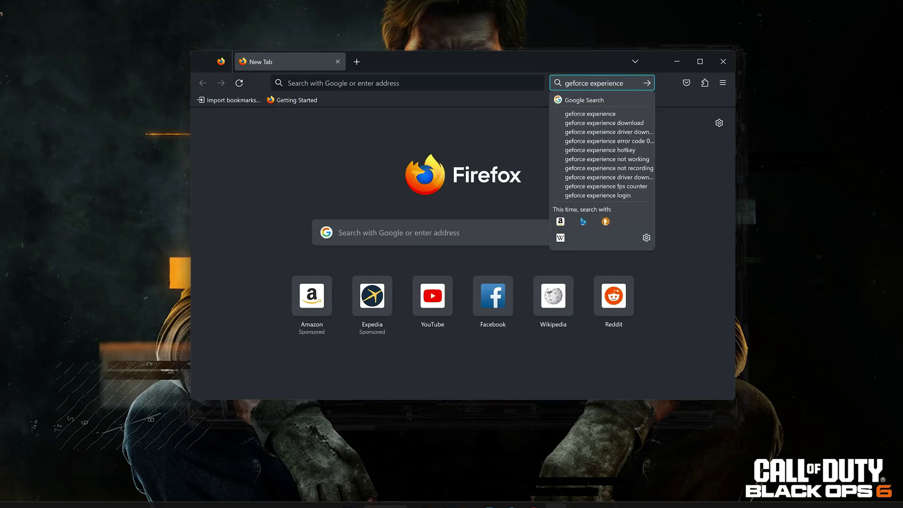
{"action": "key", "text": "Return"}
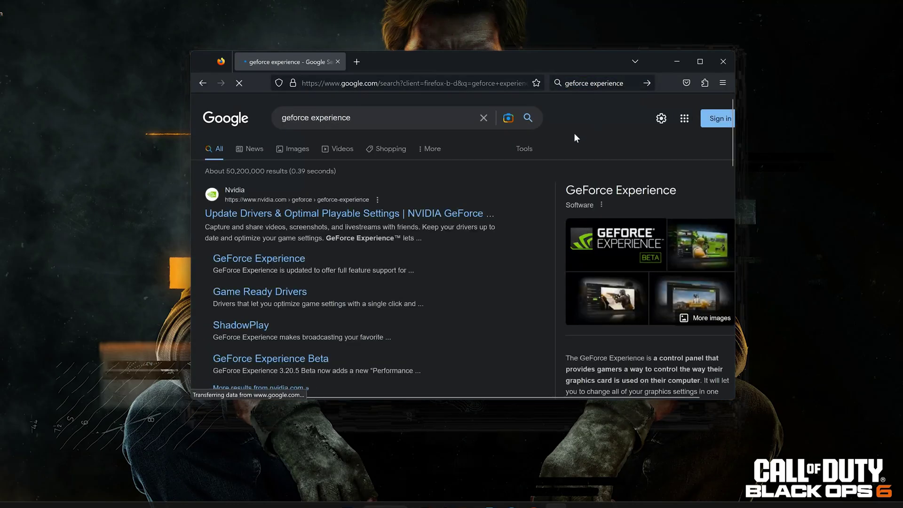
{"action": "scroll", "coordinate": [574, 134], "scroll_direction": "down", "scroll_amount": 1}
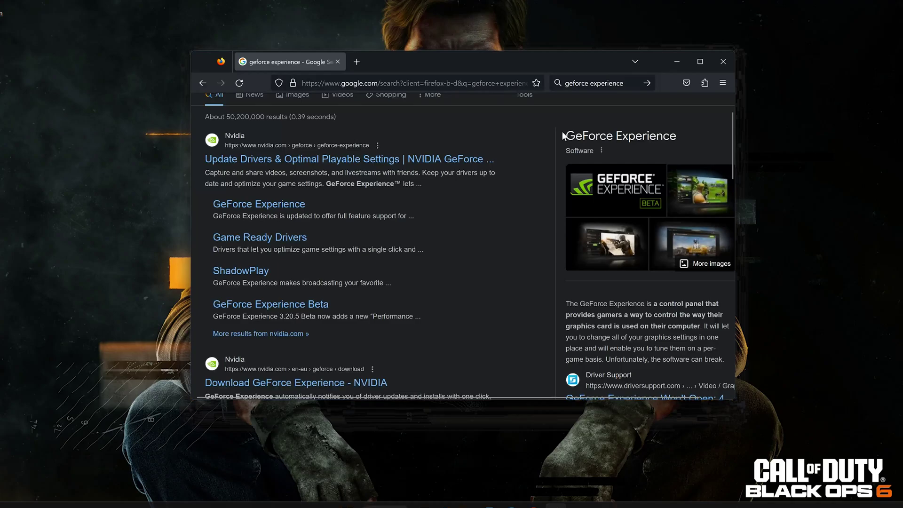
{"action": "left_click", "coordinate": [337, 161]}
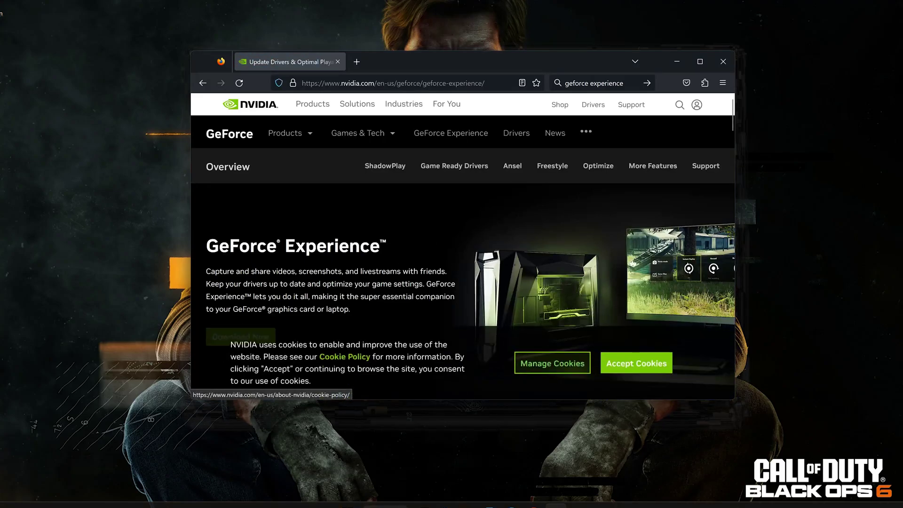
Step: Accept cookies, download GeForce_Experience_v3.27.0.112.exe and run the downloaded installer
{"action": "left_click", "coordinate": [602, 361]}
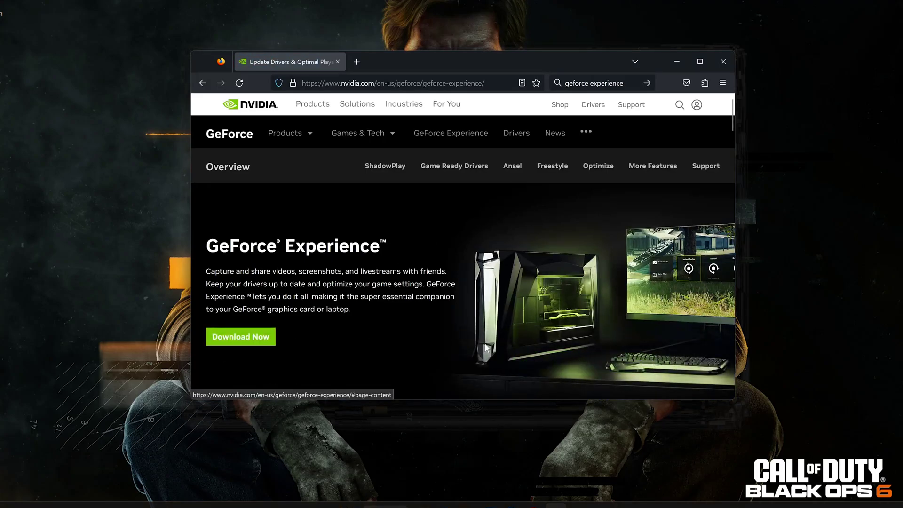
{"action": "left_click", "coordinate": [251, 339]}
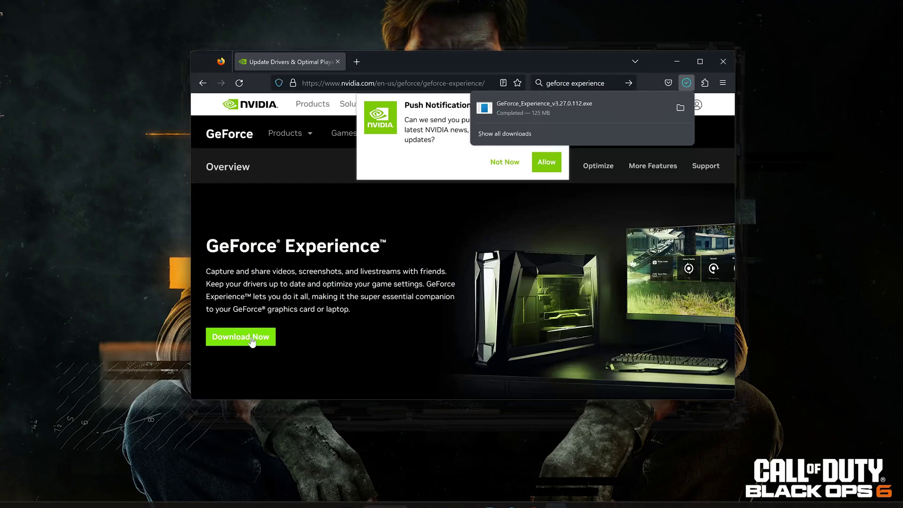
{"action": "left_click", "coordinate": [717, 66]}
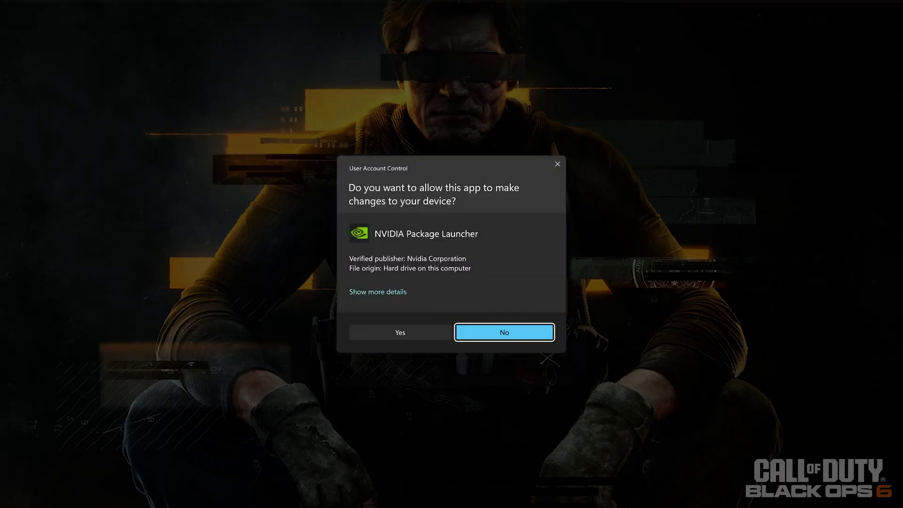
Step: Allow NVIDIA Package Launcher to make changes so the GeForce Experience setup runs
{"action": "left_click", "coordinate": [408, 332]}
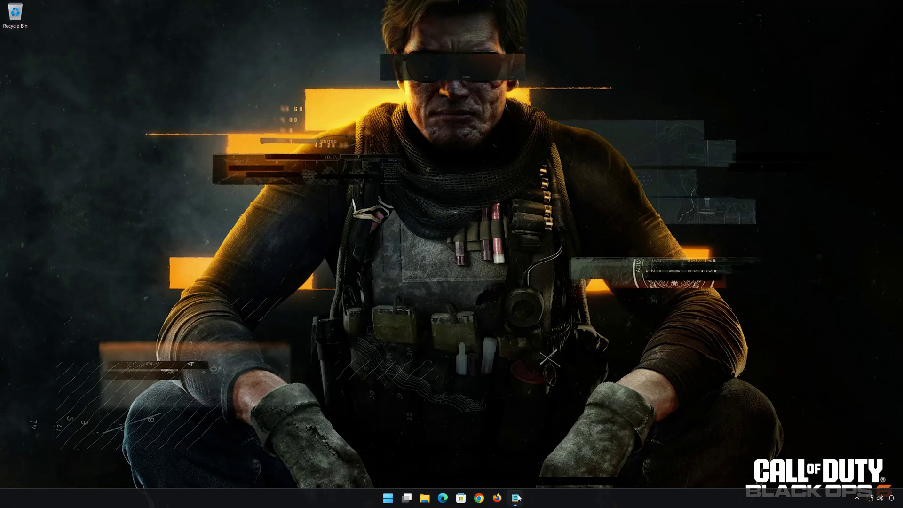
Step: Copy the Xbox support page URL from Notepad and open it in Firefox
{"action": "left_click", "coordinate": [517, 497]}
{"action": "right_click", "coordinate": [409, 95]}
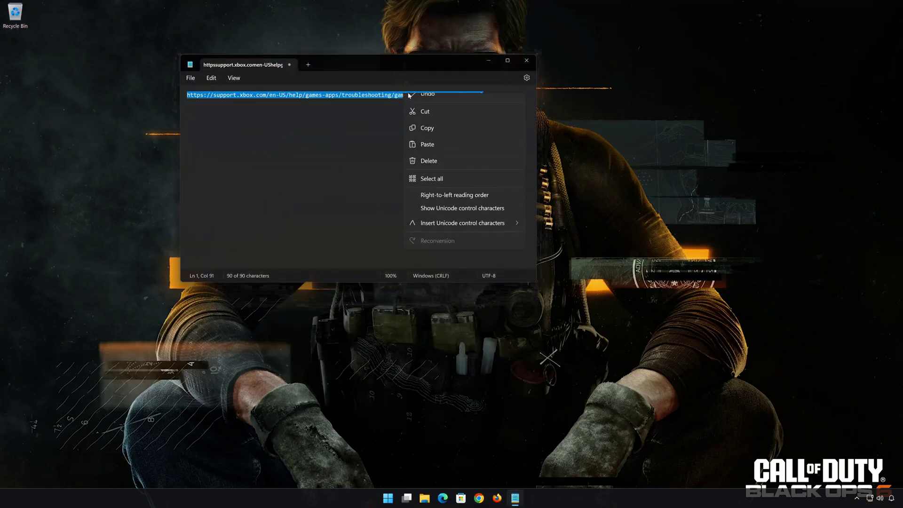
{"action": "left_click", "coordinate": [431, 137]}
{"action": "left_click", "coordinate": [489, 61]}
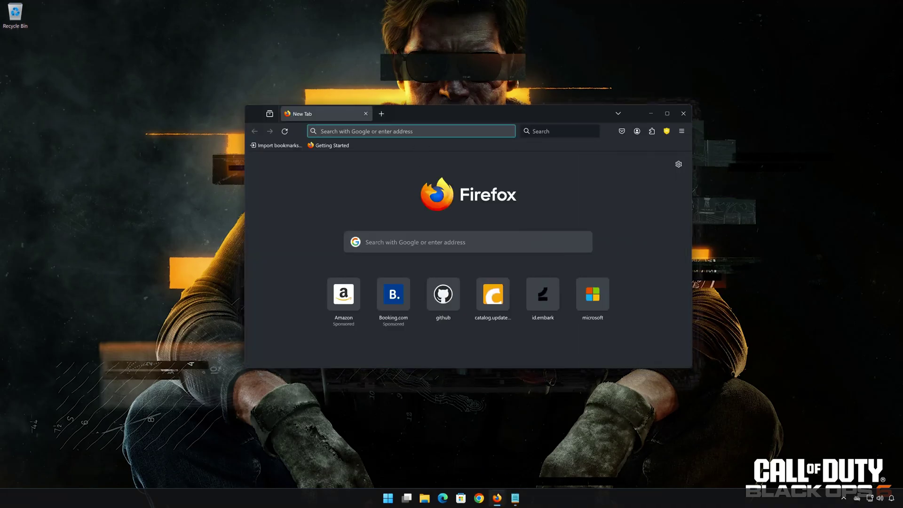
{"action": "right_click", "coordinate": [425, 134]}
{"action": "left_click", "coordinate": [436, 193]}
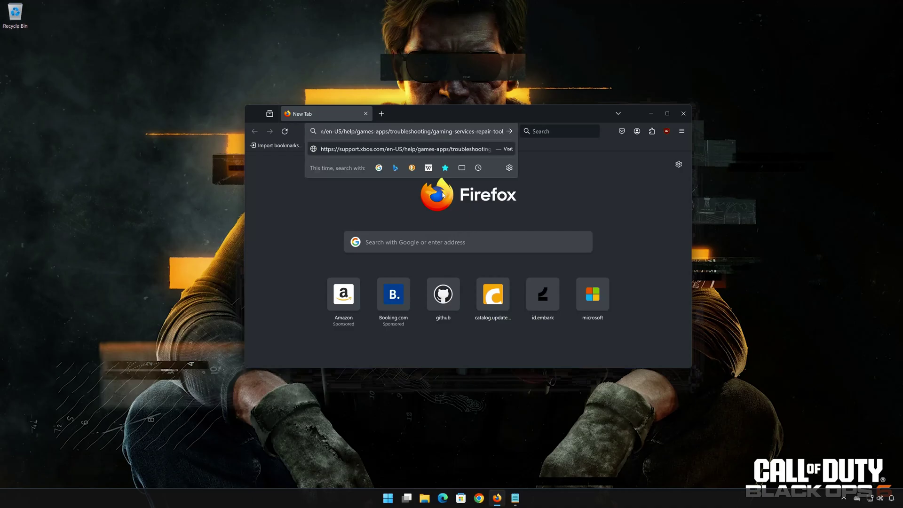
{"action": "key", "text": "Return"}
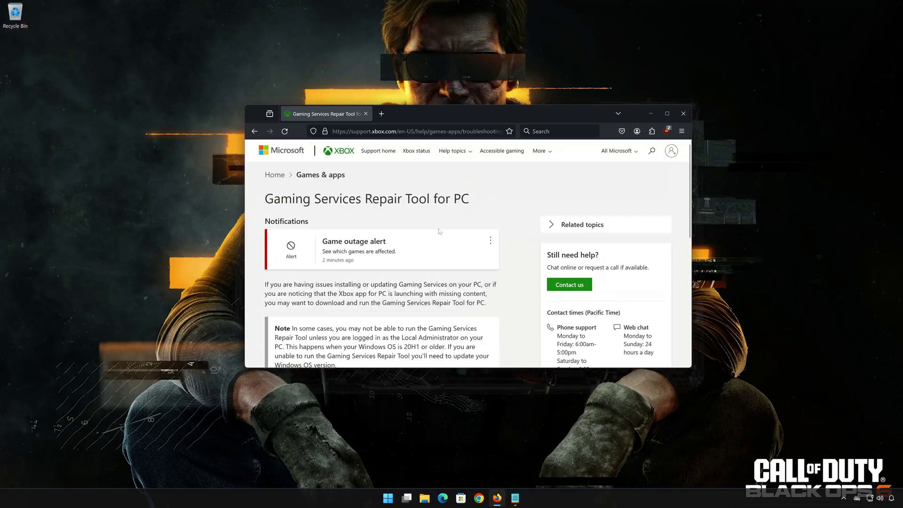
Step: Download GamingRepairTool.exe from the Downloadable version section, then close Firefox
{"action": "scroll", "coordinate": [435, 244], "scroll_direction": "down", "scroll_amount": 3}
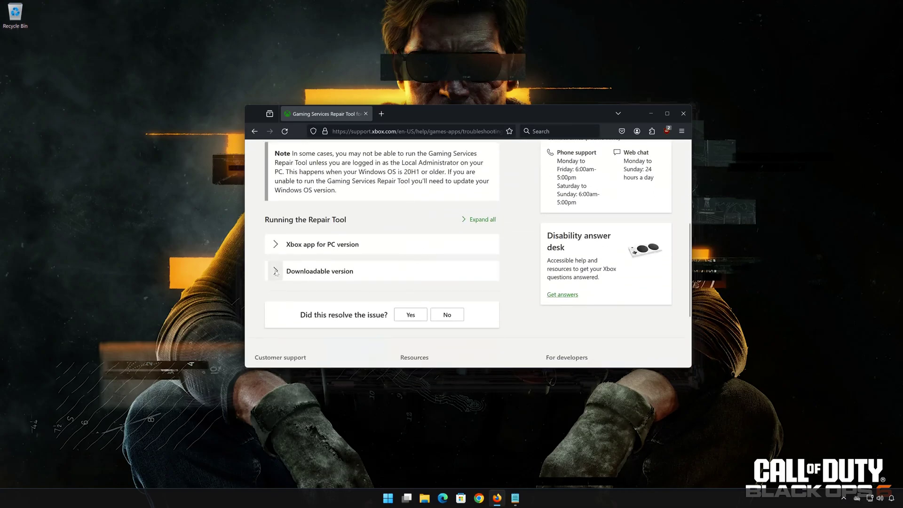
{"action": "left_click", "coordinate": [275, 272]}
{"action": "scroll", "coordinate": [399, 279], "scroll_direction": "down", "scroll_amount": 7}
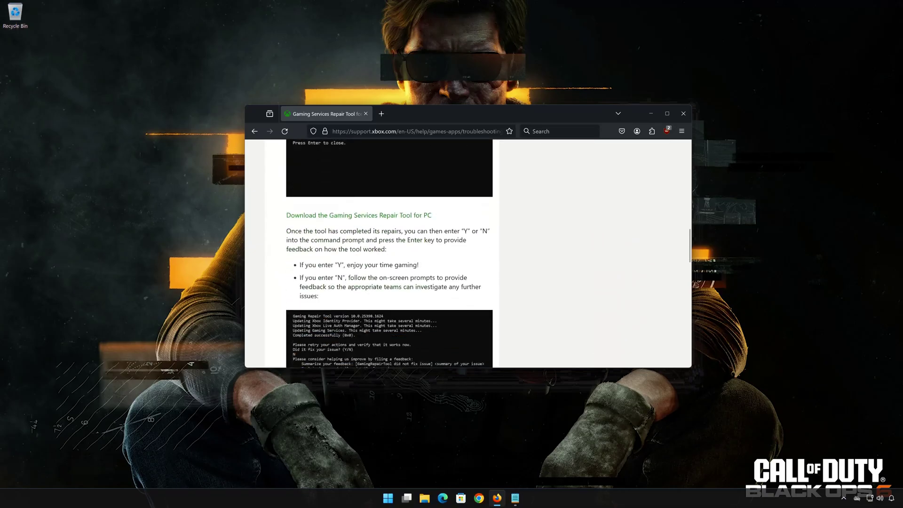
{"action": "left_click", "coordinate": [393, 216]}
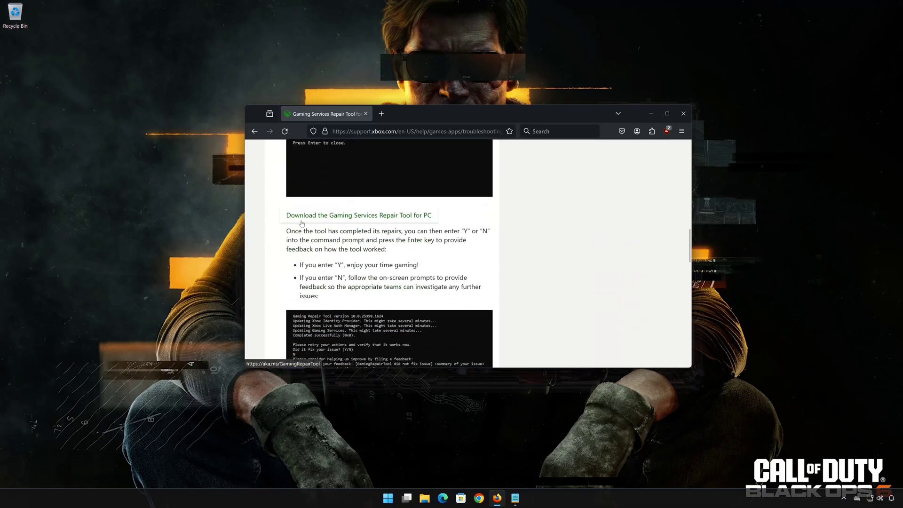
{"action": "left_click", "coordinate": [374, 220]}
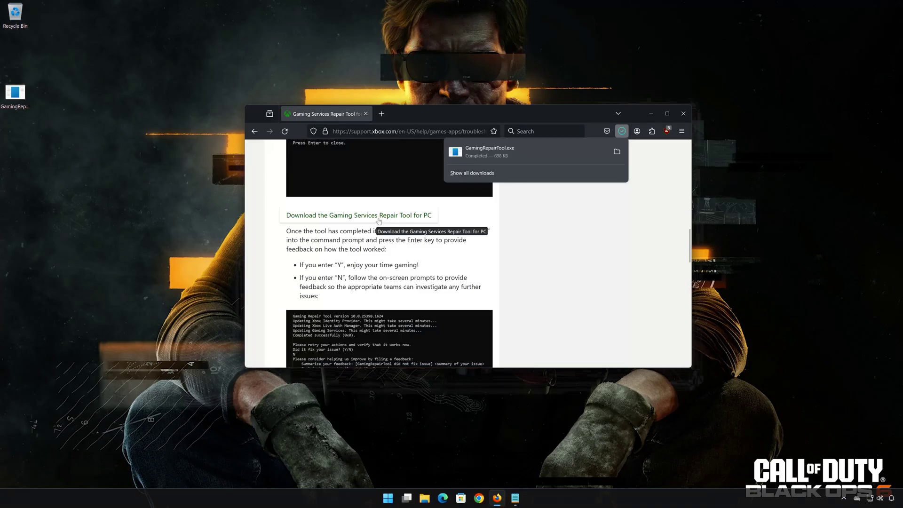
{"action": "key", "text": "Escape"}
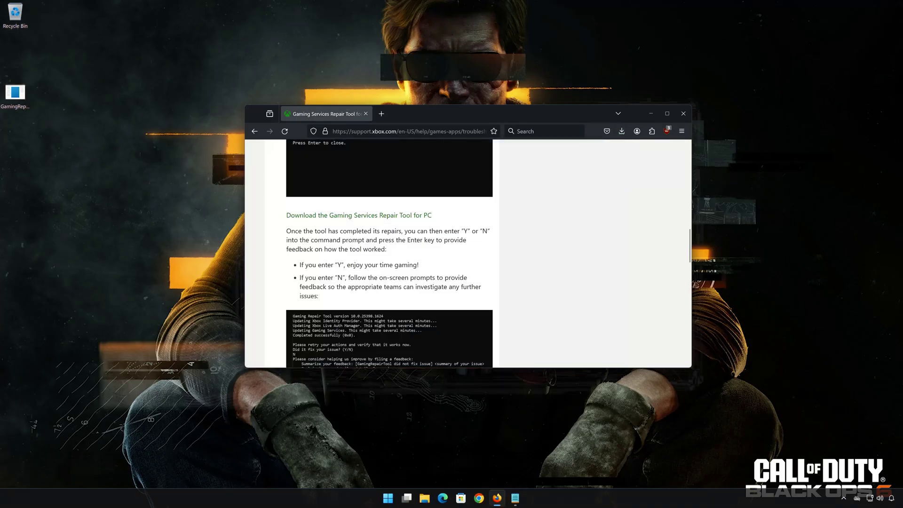
{"action": "left_click", "coordinate": [683, 113]}
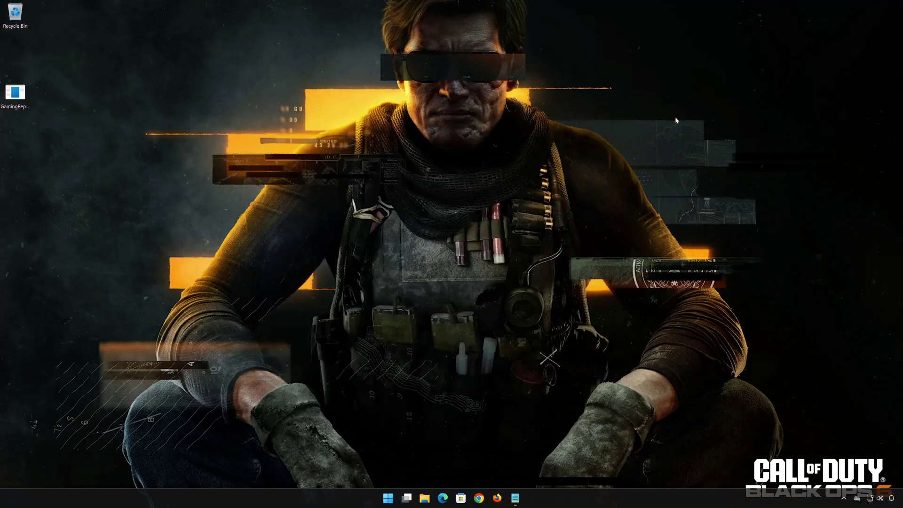
Step: Run GamingRepairTool.exe as administrator, approve both prompts, and answer y after the repair completes
{"action": "right_click", "coordinate": [16, 103]}
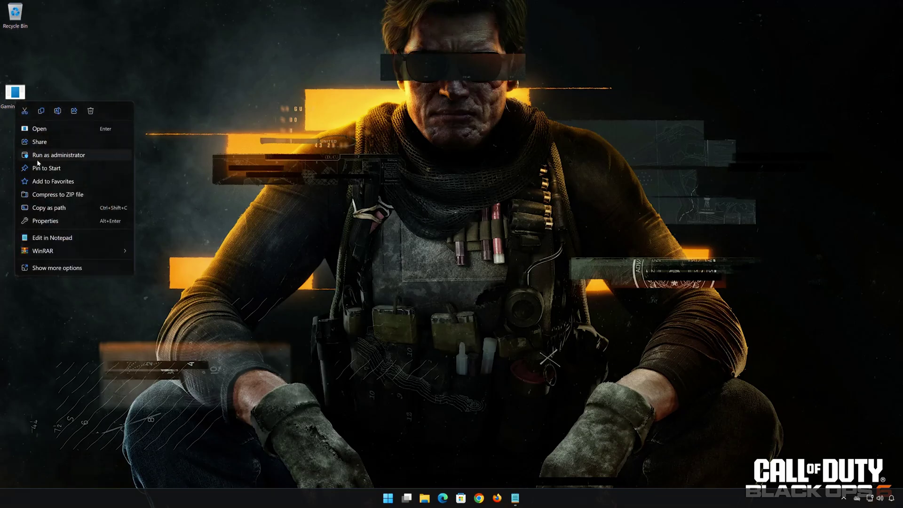
{"action": "left_click", "coordinate": [61, 157]}
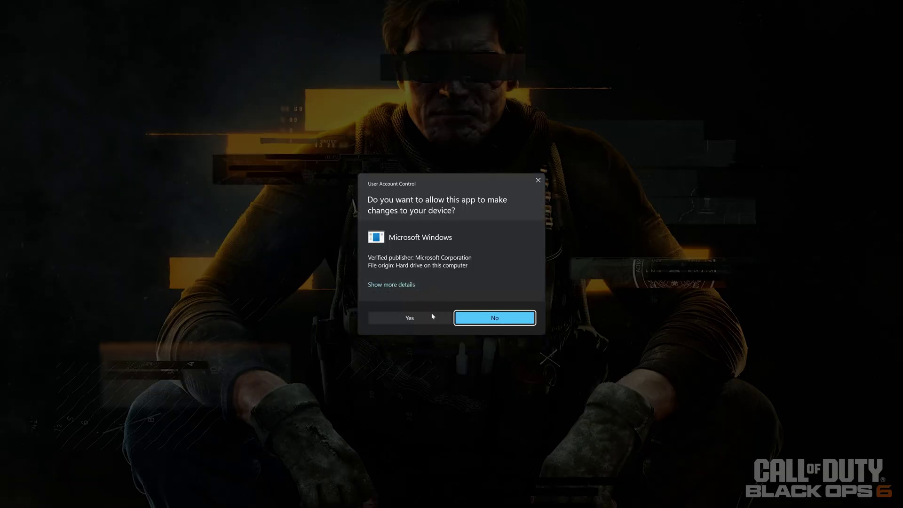
{"action": "left_click", "coordinate": [409, 318]}
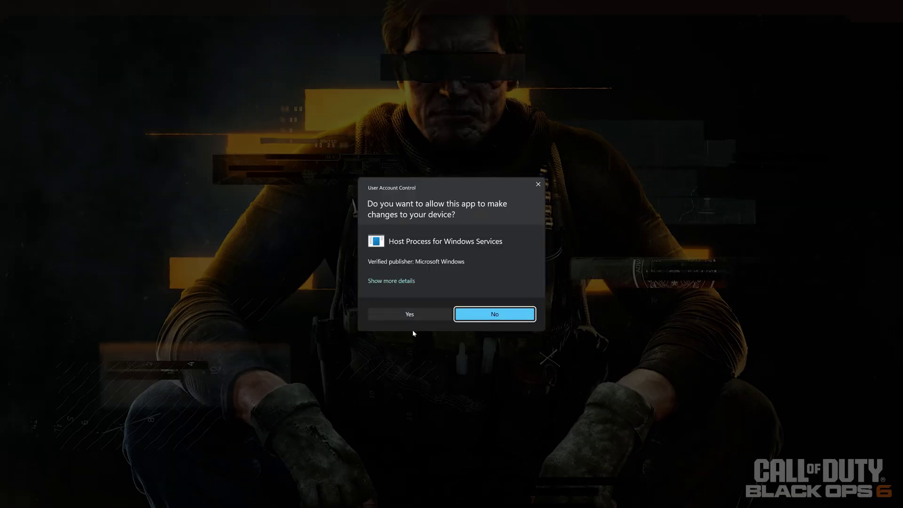
{"action": "left_click", "coordinate": [410, 316]}
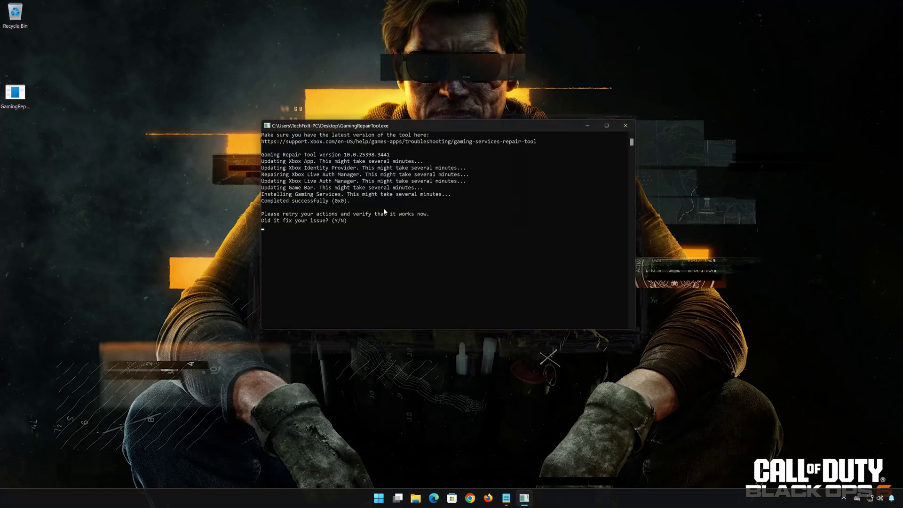
{"action": "type", "text": "y"}
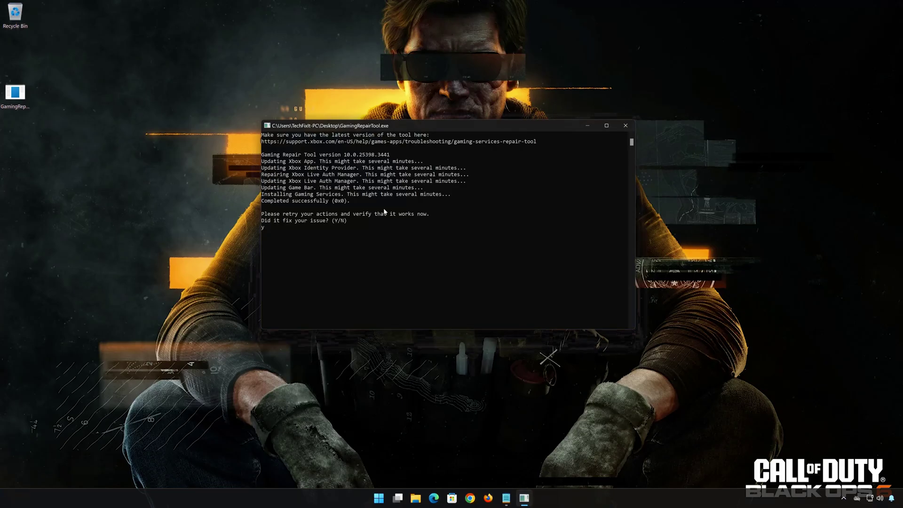
{"action": "key", "text": "Return"}
{"action": "key", "text": "Return"}
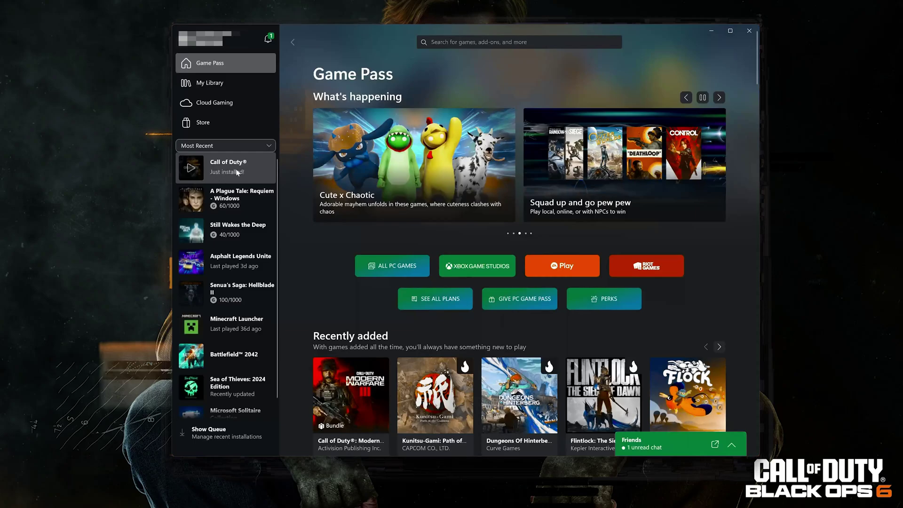
Step: Open Call of Duty's page in the Xbox app and choose Manage from its '...' menu
{"action": "left_click", "coordinate": [238, 173]}
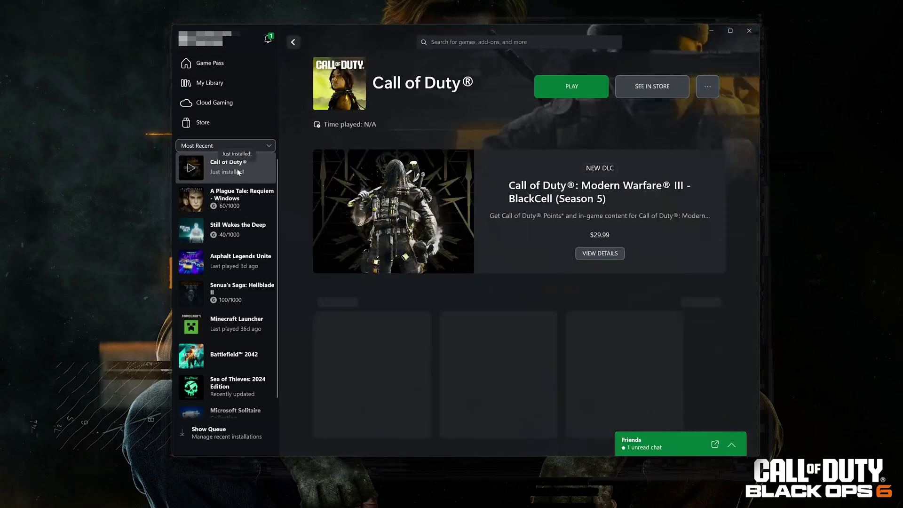
{"action": "left_click", "coordinate": [712, 93]}
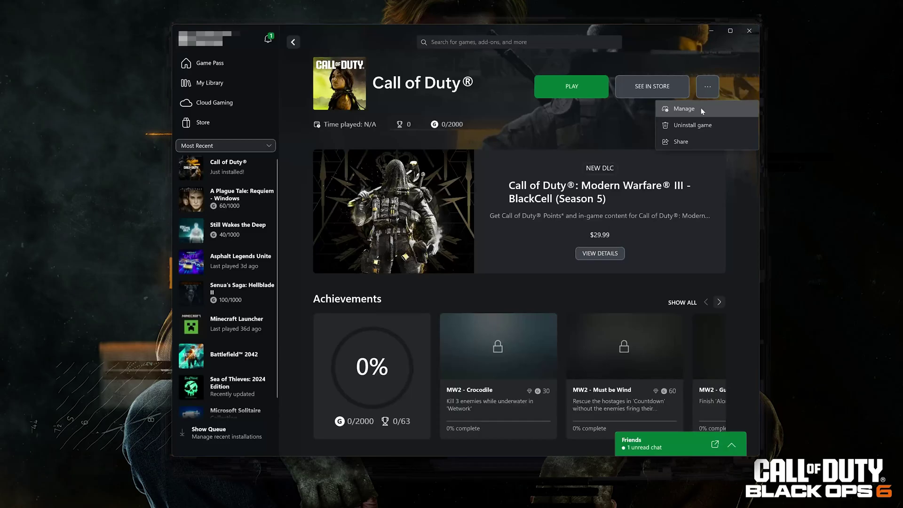
{"action": "left_click", "coordinate": [700, 109]}
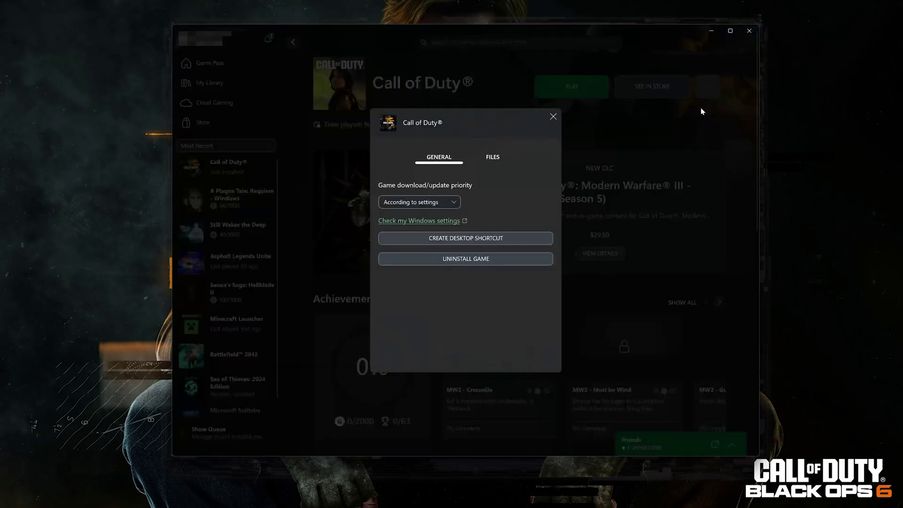
Step: Run Verify and Repair from the Files tab of Call of Duty's Manage dialog and confirm
{"action": "left_click", "coordinate": [491, 158]}
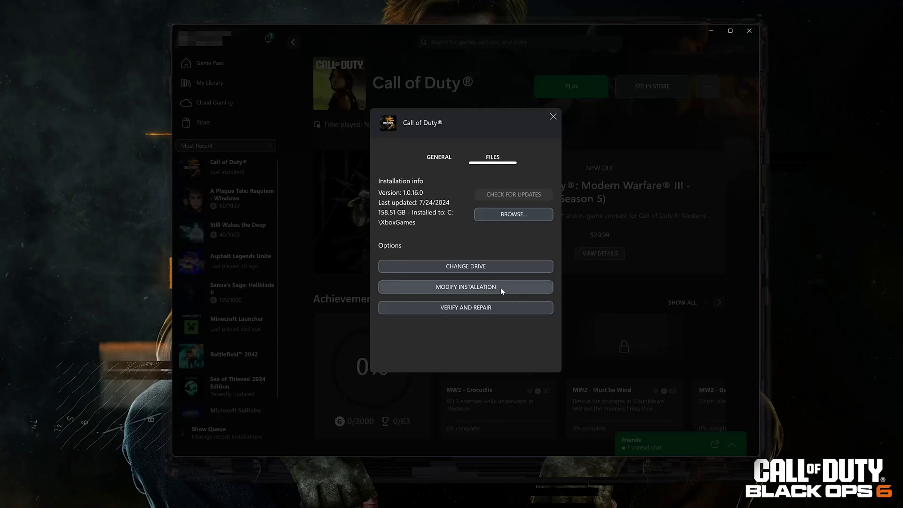
{"action": "left_click", "coordinate": [467, 310]}
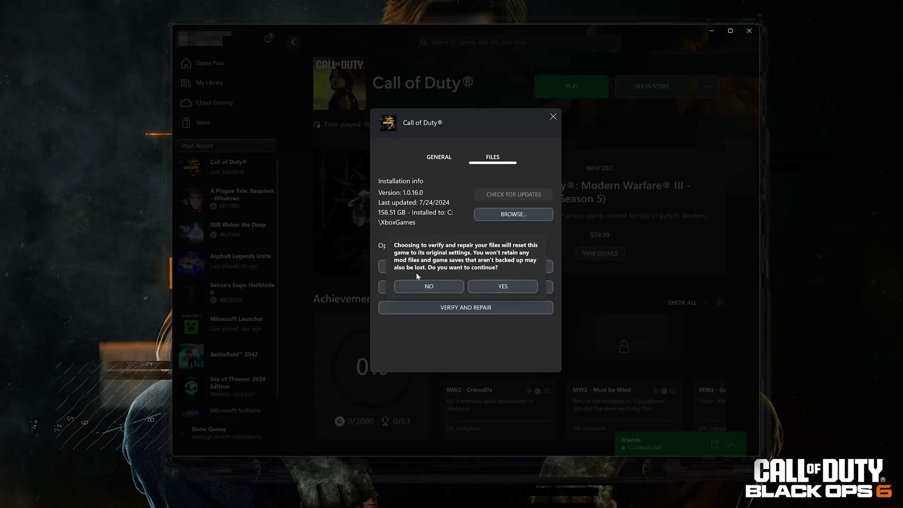
{"action": "left_click", "coordinate": [515, 283]}
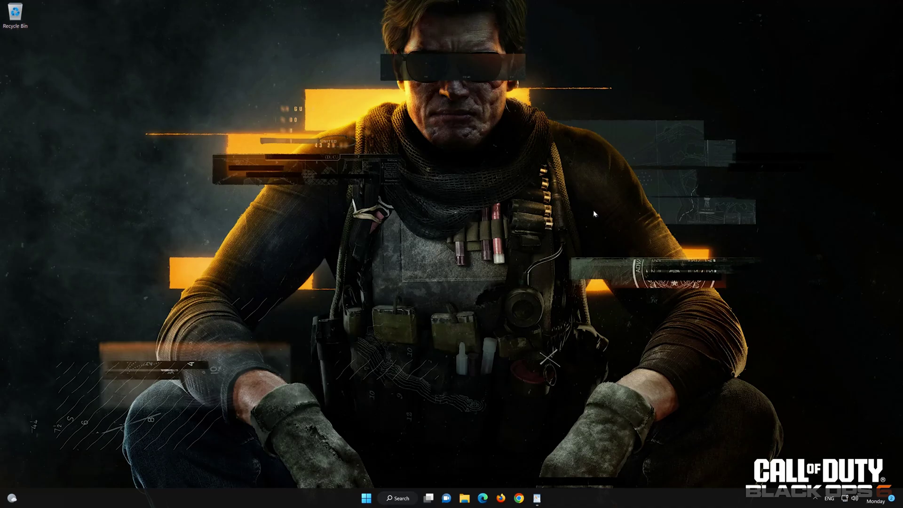
Step: Launch PowerShell 7 (x64) as administrator from Start search and drag its window to the centre
{"action": "left_click", "coordinate": [365, 501]}
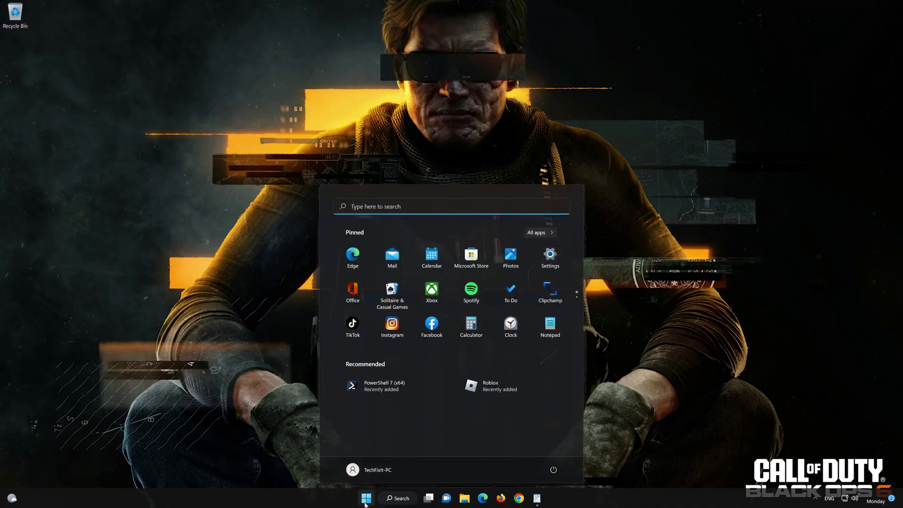
{"action": "type", "text": "powersh"}
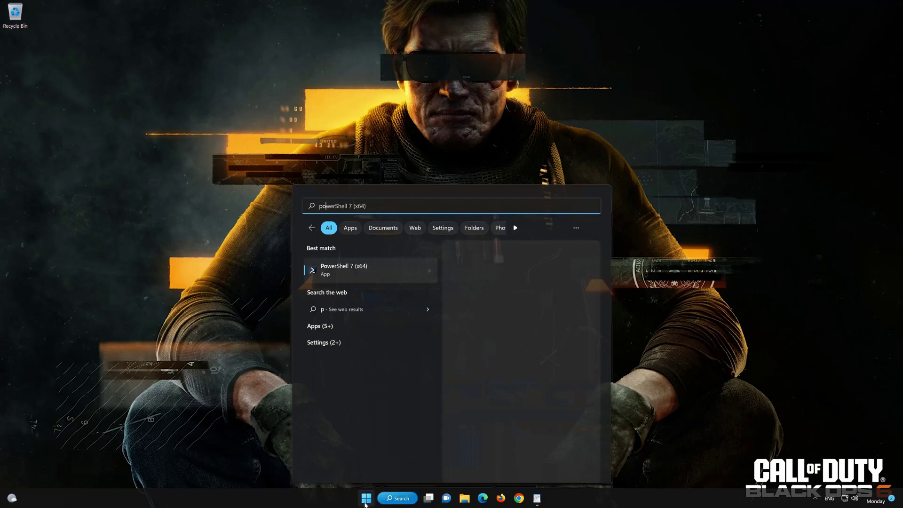
{"action": "type", "text": "ell"}
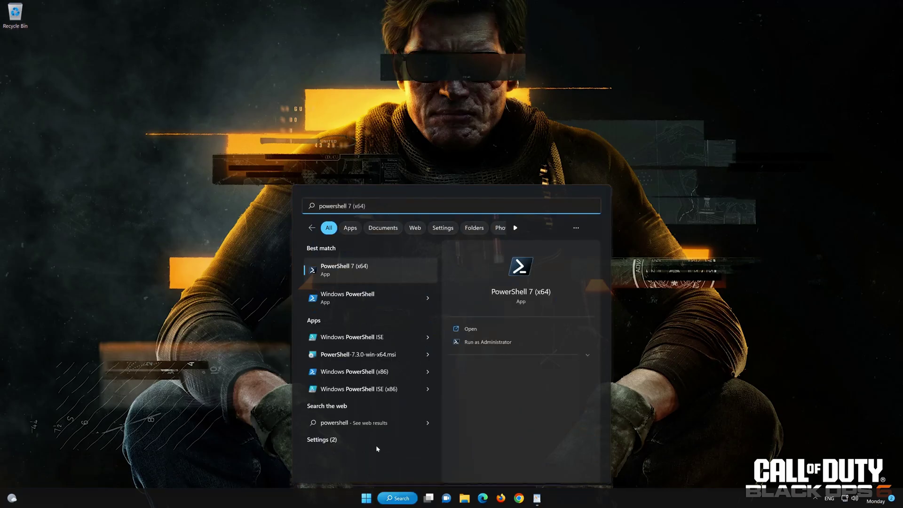
{"action": "left_click", "coordinate": [385, 273]}
{"action": "right_click", "coordinate": [385, 271]}
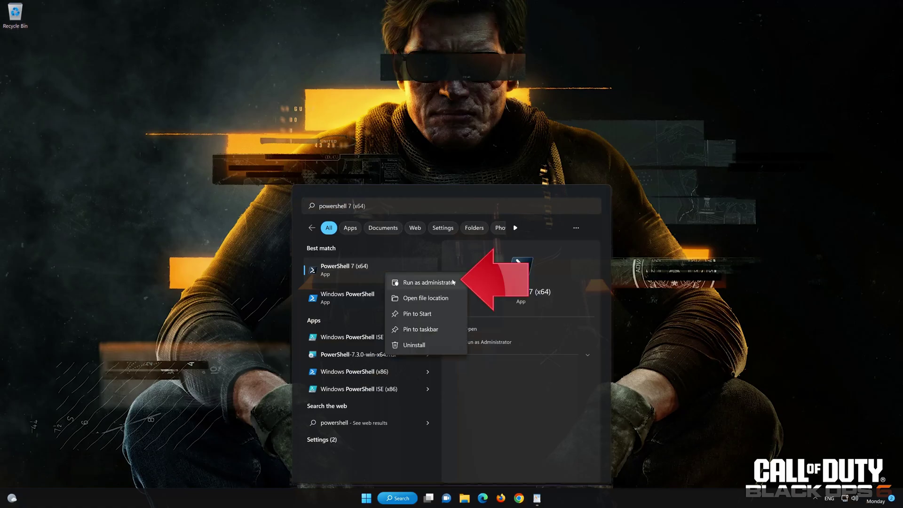
{"action": "left_click", "coordinate": [437, 284]}
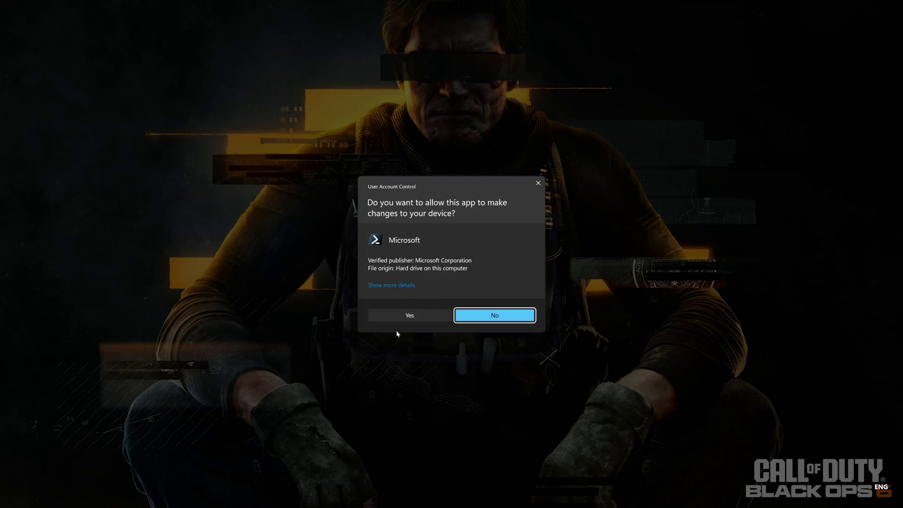
{"action": "left_click", "coordinate": [408, 316]}
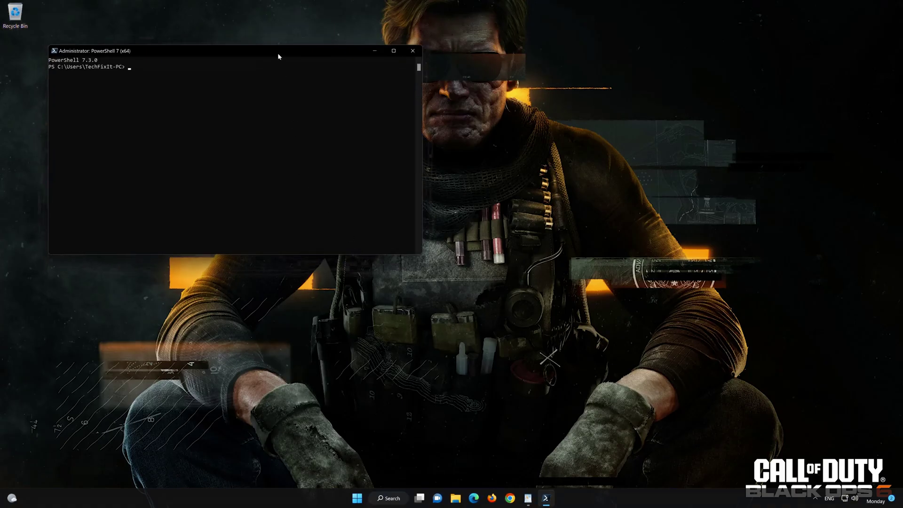
{"action": "left_click_drag", "start_coordinate": [277, 50], "coordinate": [526, 98]}
Step: Copy the first Get-AppXPackage WindowsStore re-register command from WordPad and run it in PowerShell 7
{"action": "left_click", "coordinate": [527, 498]}
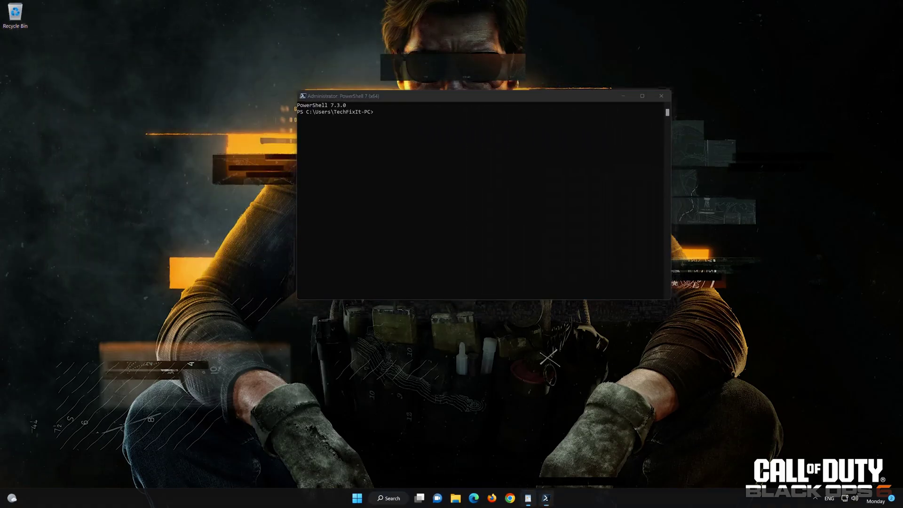
{"action": "left_click_drag", "start_coordinate": [551, 146], "coordinate": [354, 136]}
{"action": "right_click", "coordinate": [369, 140]}
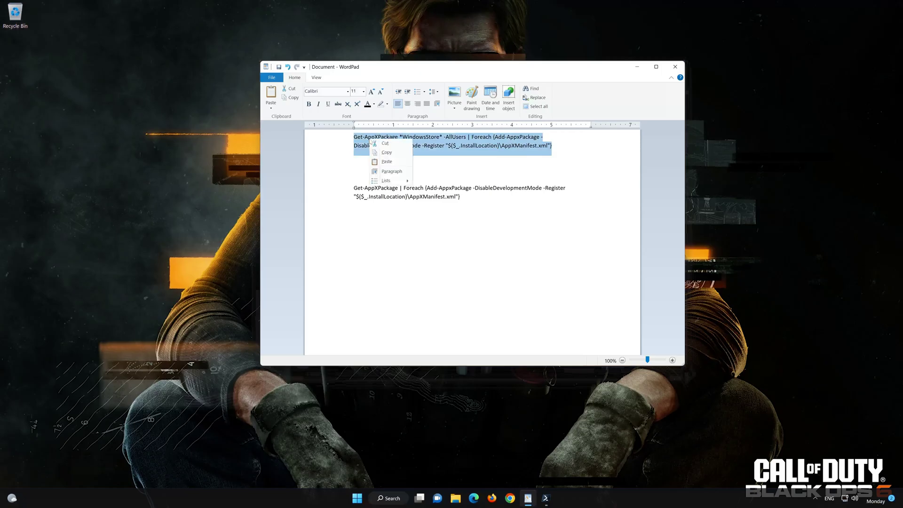
{"action": "left_click", "coordinate": [387, 155]}
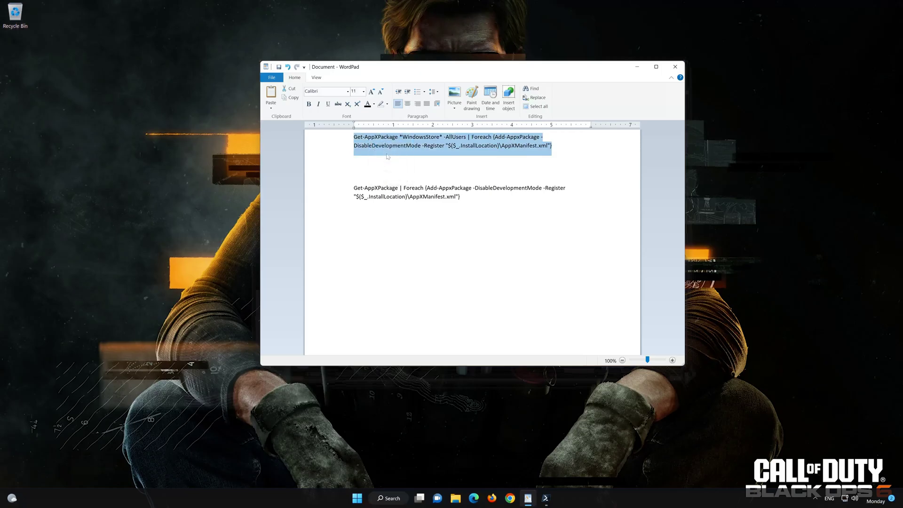
{"action": "left_click", "coordinate": [638, 68]}
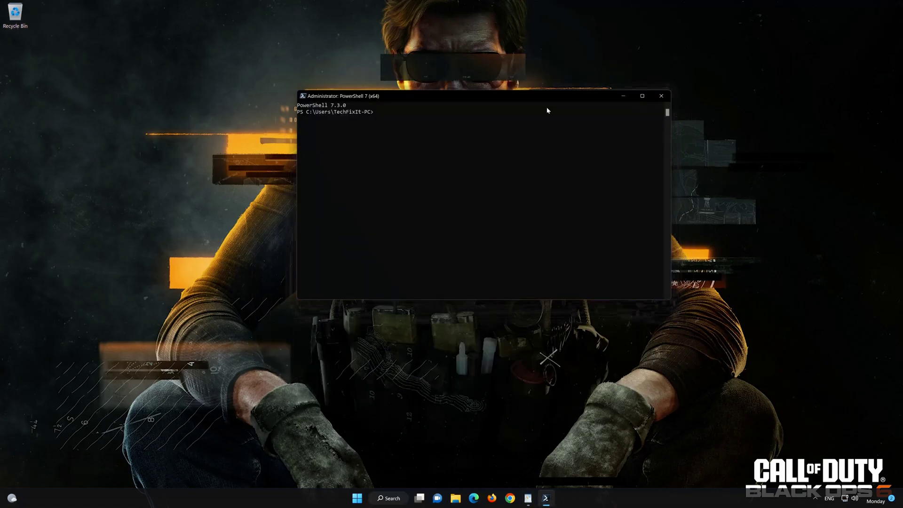
{"action": "right_click", "coordinate": [489, 98]}
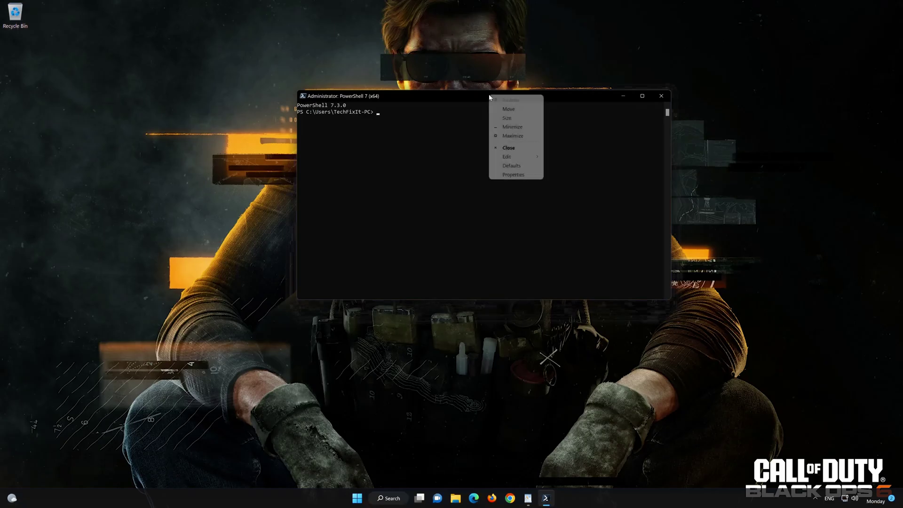
{"action": "mouse_move", "coordinate": [515, 158]}
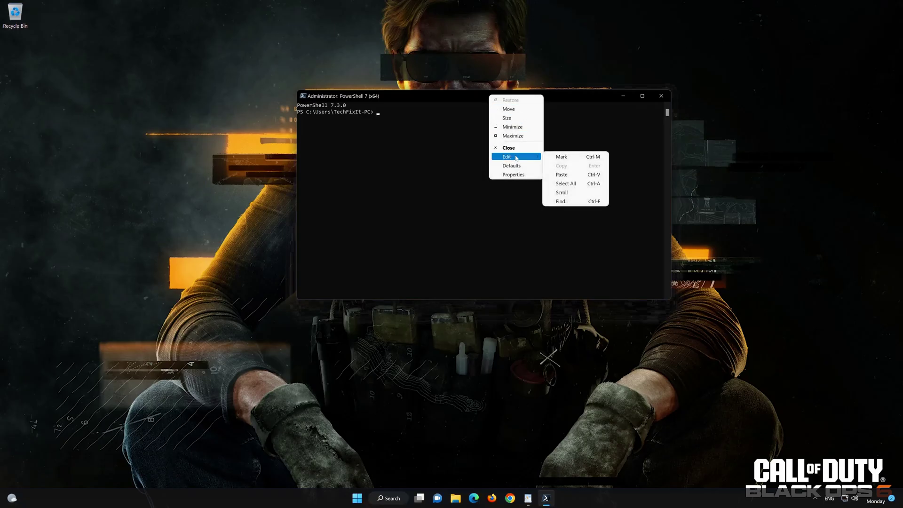
{"action": "left_click", "coordinate": [585, 174]}
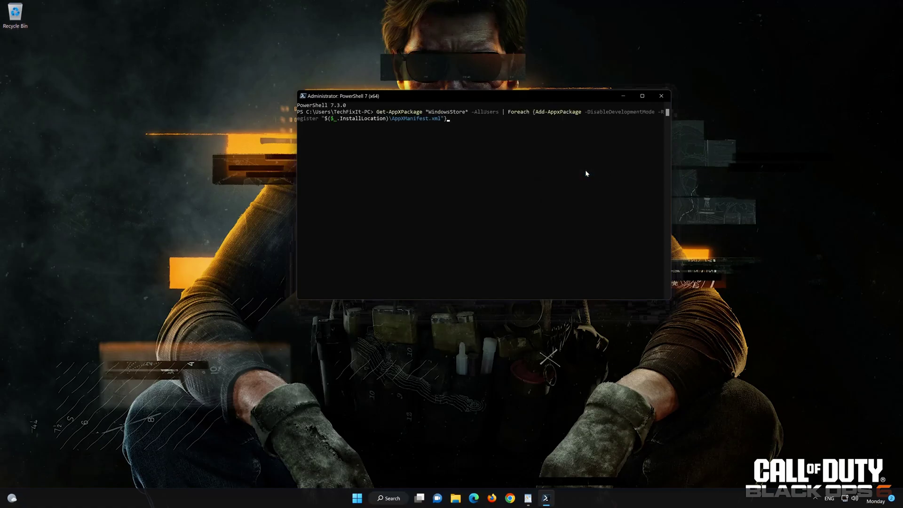
{"action": "key", "text": "Return"}
Step: Copy the second Get-AppXPackage re-registration command from the WordPad document
{"action": "left_click", "coordinate": [527, 498]}
{"action": "left_click_drag", "start_coordinate": [460, 197], "coordinate": [354, 188]}
{"action": "right_click", "coordinate": [373, 190]}
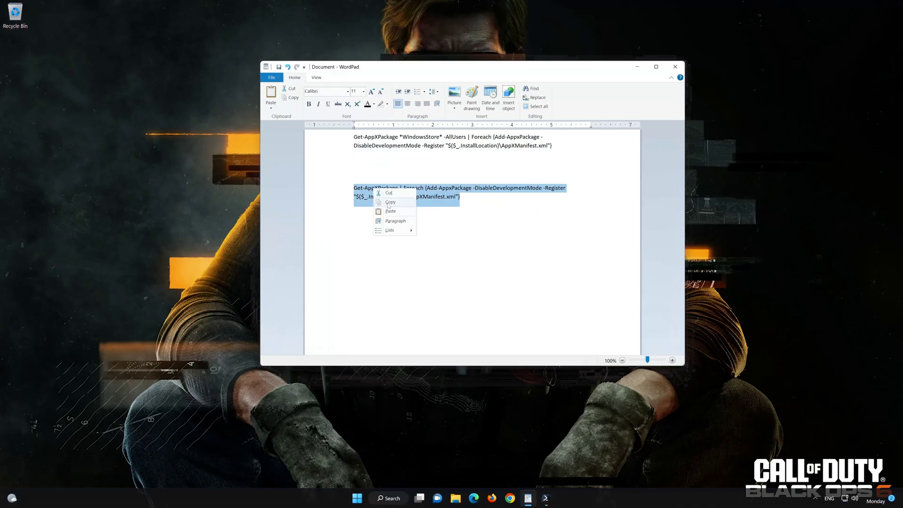
{"action": "left_click", "coordinate": [390, 207]}
Step: Paste and run the command re-registering all app packages, then type exit to leave PowerShell
{"action": "left_click", "coordinate": [636, 67]}
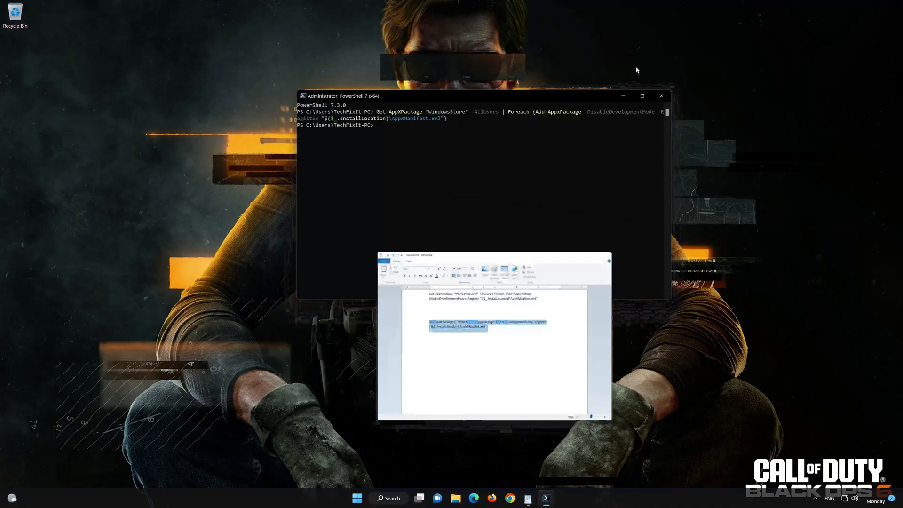
{"action": "right_click", "coordinate": [411, 96]}
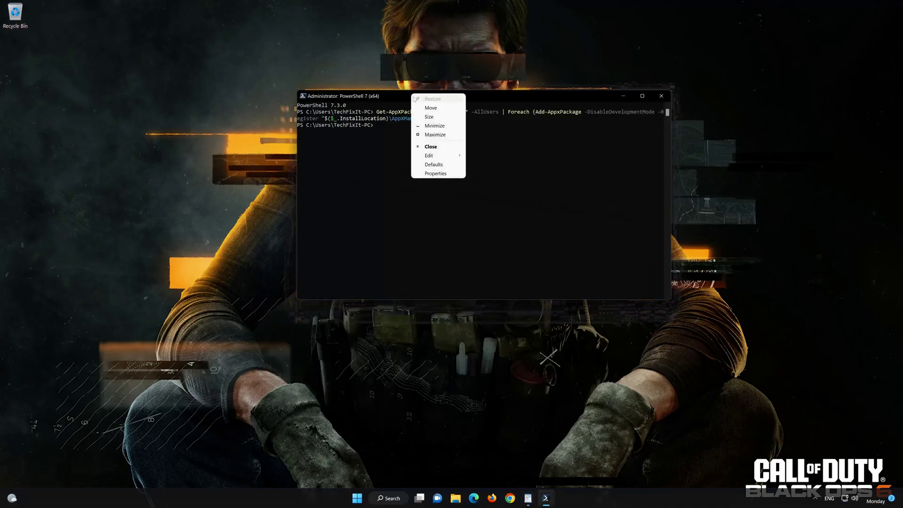
{"action": "mouse_move", "coordinate": [438, 159]}
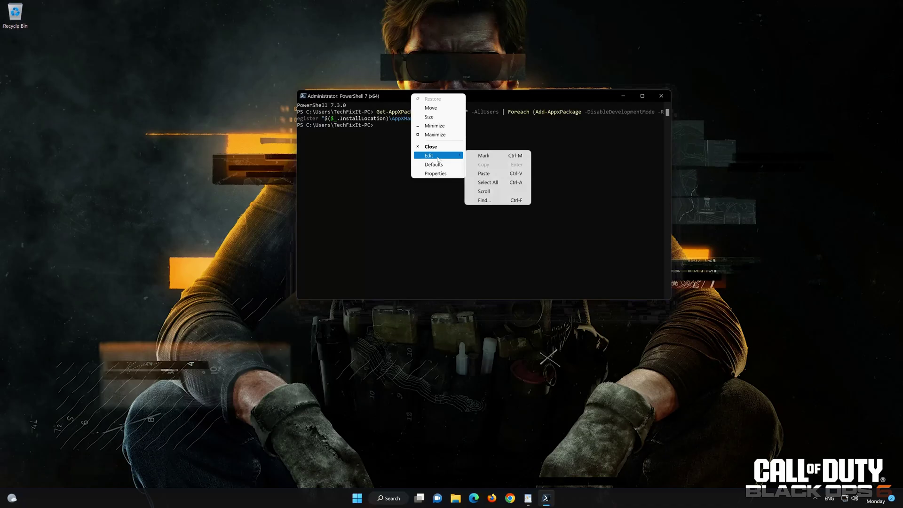
{"action": "left_click", "coordinate": [503, 175]}
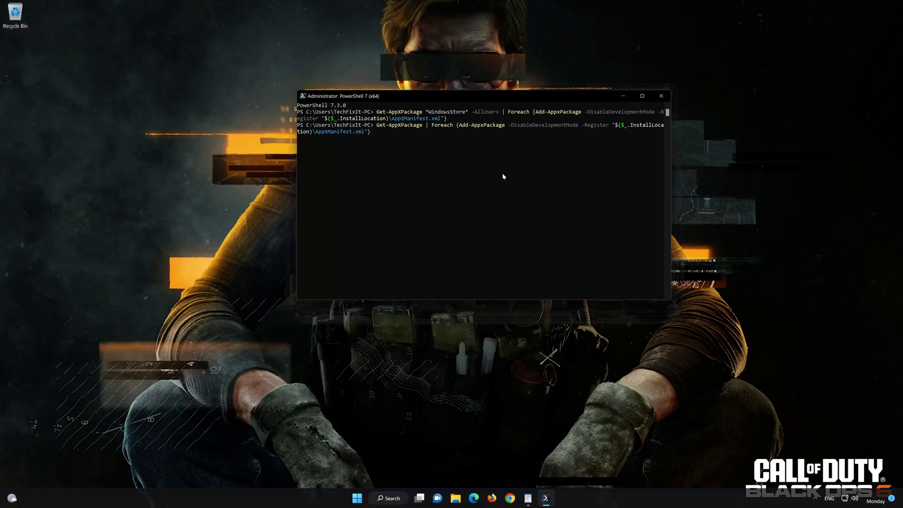
{"action": "key", "text": "Return"}
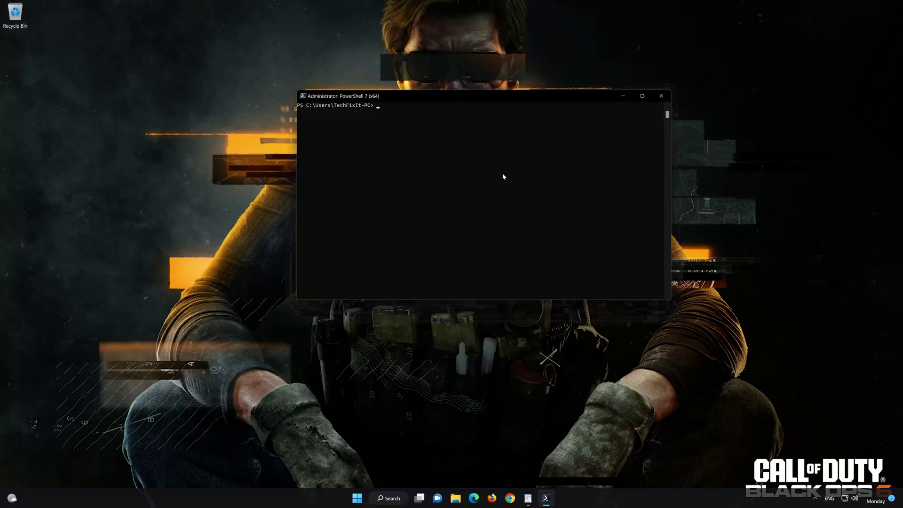
{"action": "type", "text": "exit"}
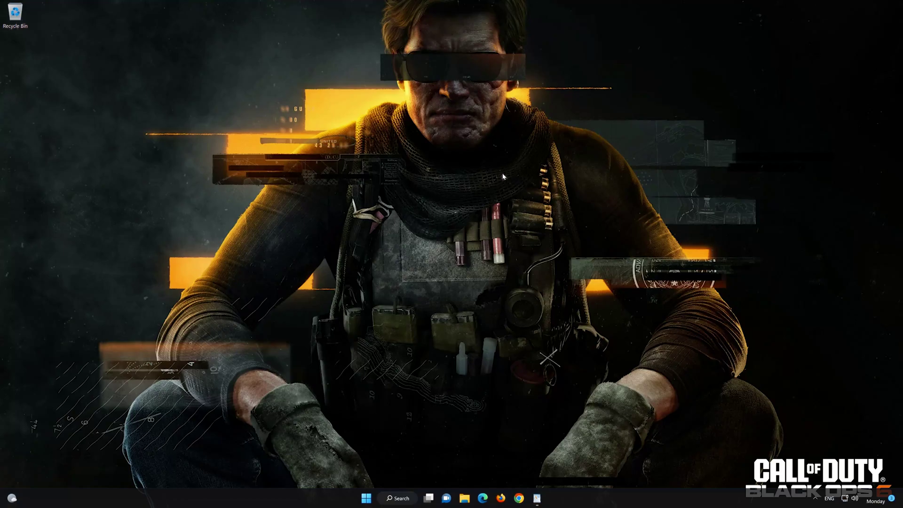
Step: Find Microsoft Store by searching 'mi' in Start, pin it to the taskbar, and launch it
{"action": "left_click", "coordinate": [366, 498]}
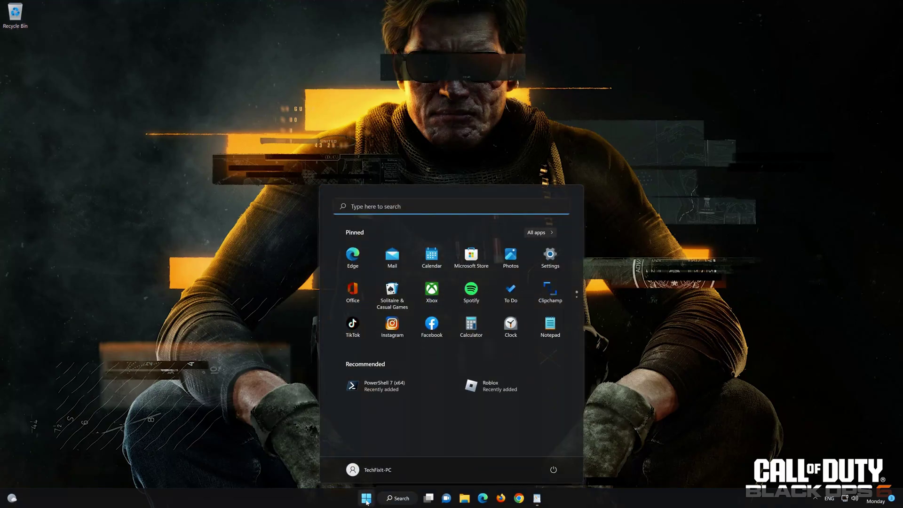
{"action": "type", "text": "mi"}
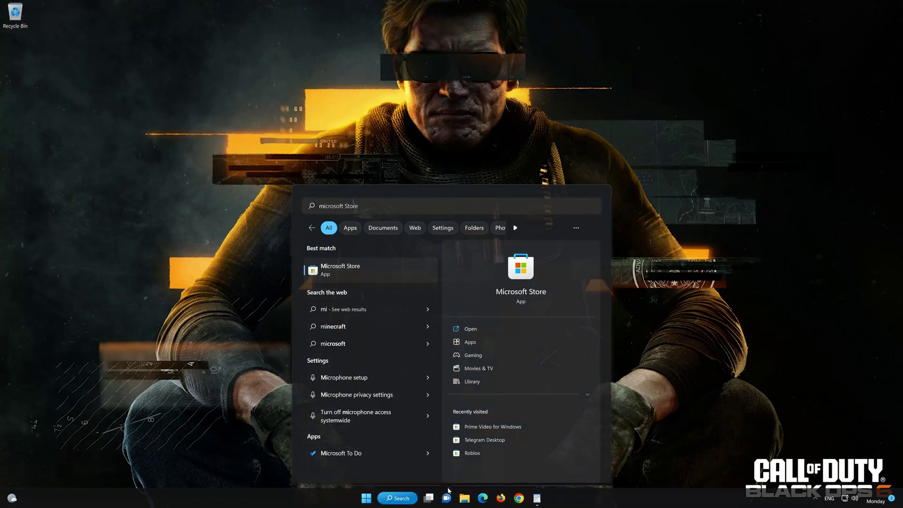
{"action": "right_click", "coordinate": [414, 271]}
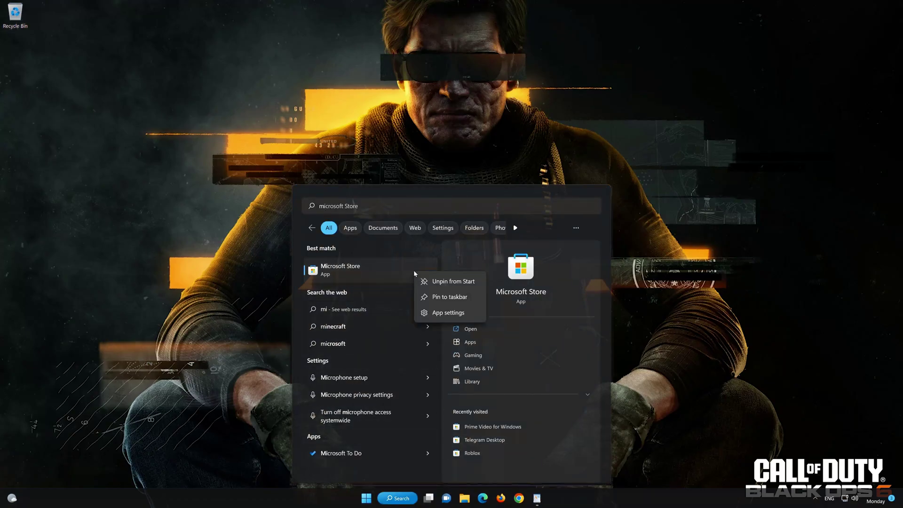
{"action": "left_click", "coordinate": [454, 297]}
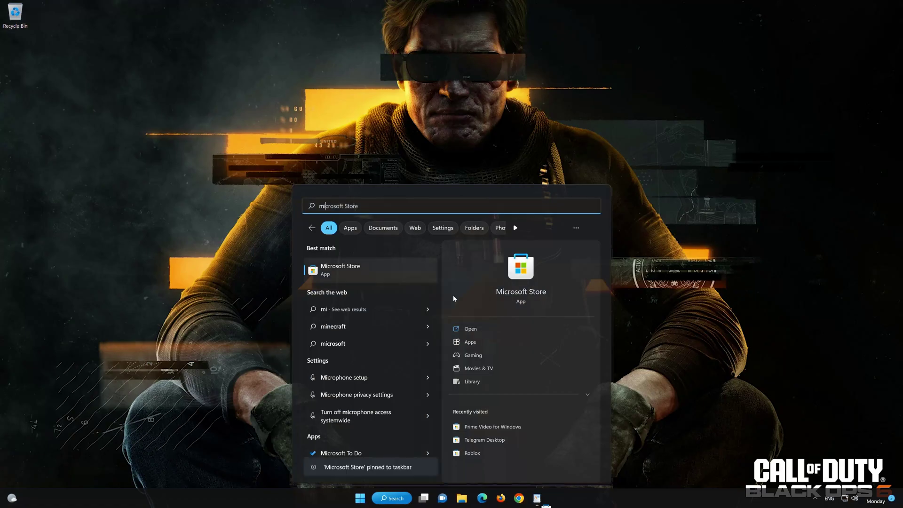
{"action": "left_click", "coordinate": [663, 302]}
{"action": "left_click", "coordinate": [545, 497]}
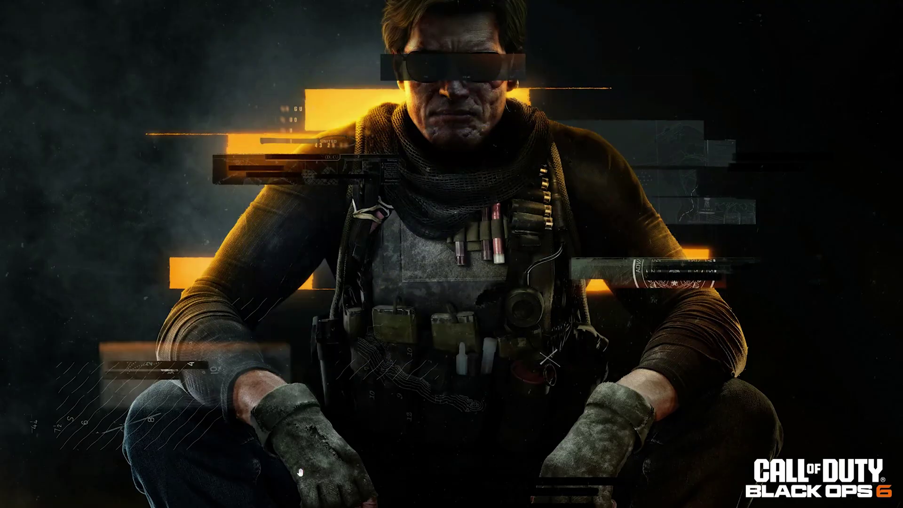
Step: Open Settings to the Apps > Installed apps list
{"action": "key", "text": "super"}
{"action": "left_click", "coordinate": [512, 300]}
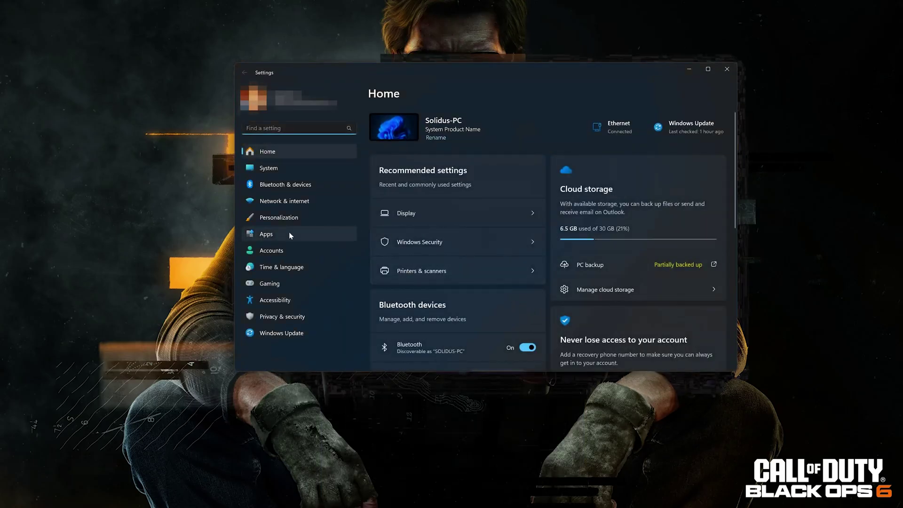
{"action": "left_click", "coordinate": [270, 239]}
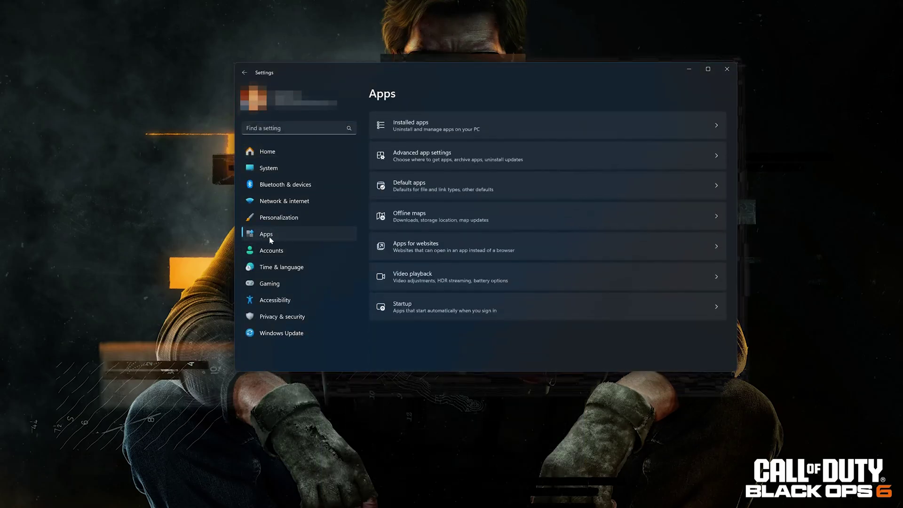
{"action": "left_click", "coordinate": [471, 125]}
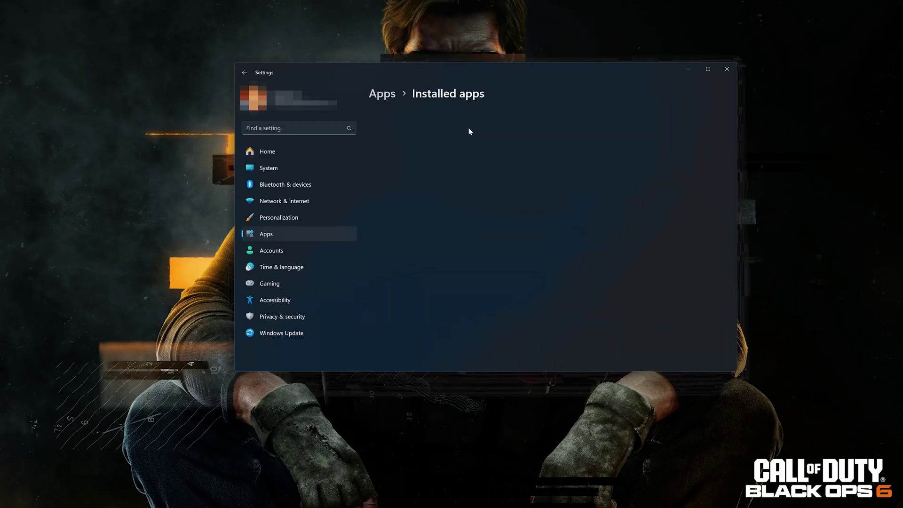
Step: Find Call of Duty in the list and open its Advanced options
{"action": "scroll", "coordinate": [514, 249], "scroll_direction": "down", "scroll_amount": 10}
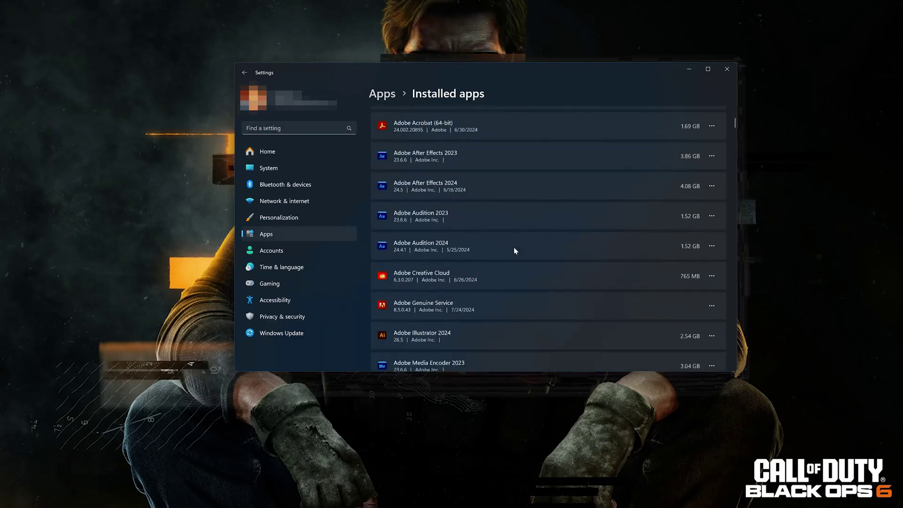
{"action": "scroll", "coordinate": [514, 250], "scroll_direction": "down", "scroll_amount": 15}
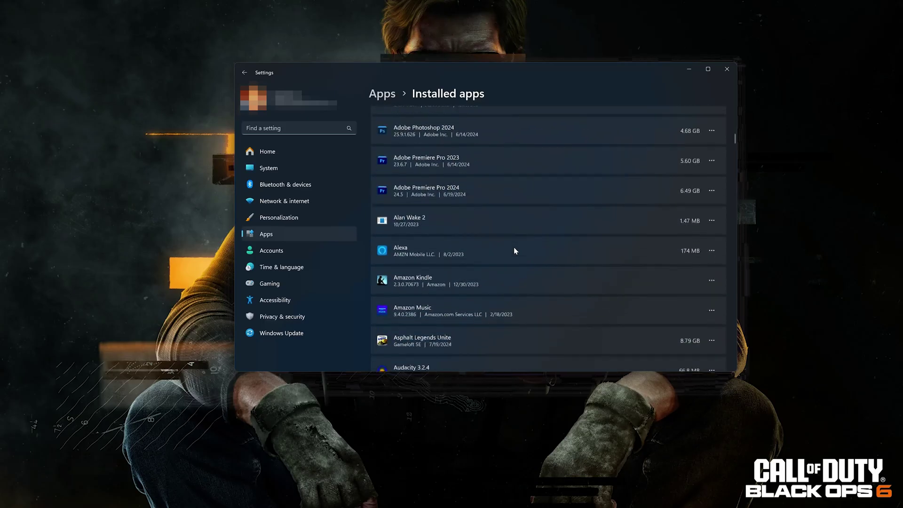
{"action": "scroll", "coordinate": [514, 251], "scroll_direction": "down", "scroll_amount": 3}
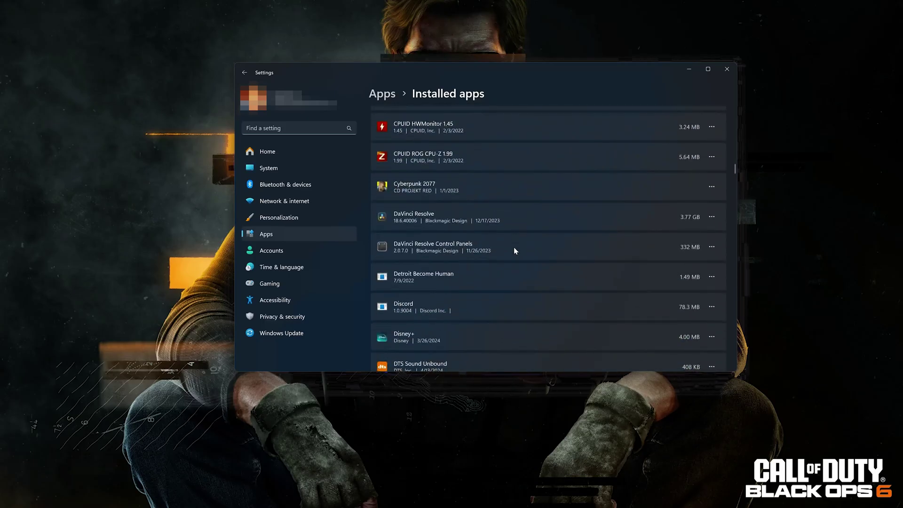
{"action": "scroll", "coordinate": [514, 250], "scroll_direction": "up", "scroll_amount": 2}
{"action": "scroll", "coordinate": [514, 250], "scroll_direction": "up", "scroll_amount": 3}
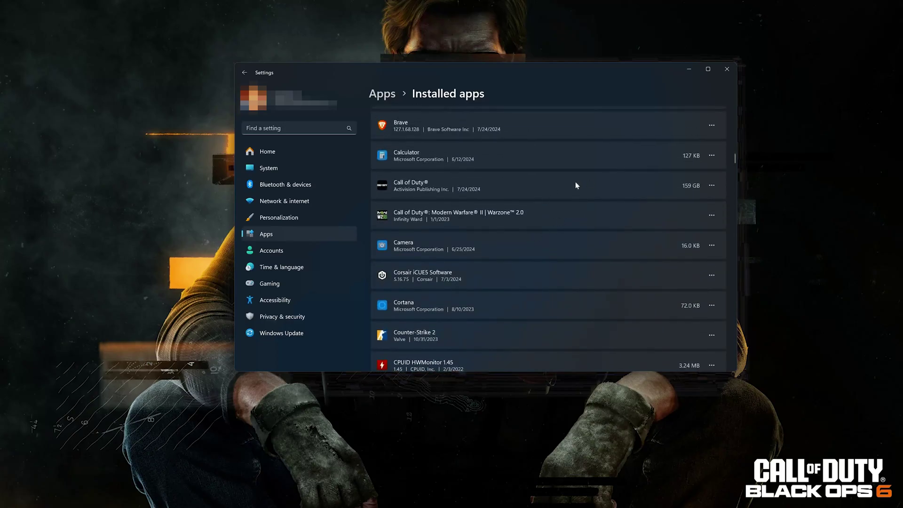
{"action": "left_click", "coordinate": [712, 186]}
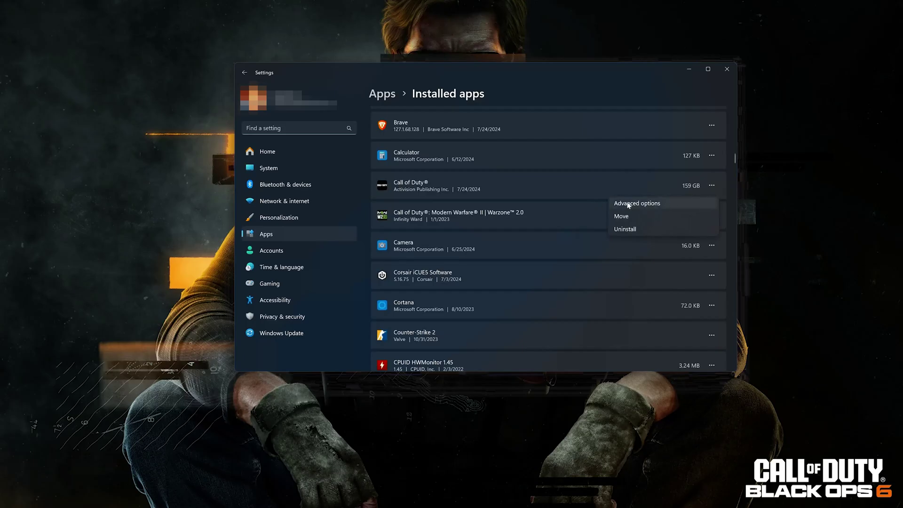
{"action": "left_click", "coordinate": [653, 204]}
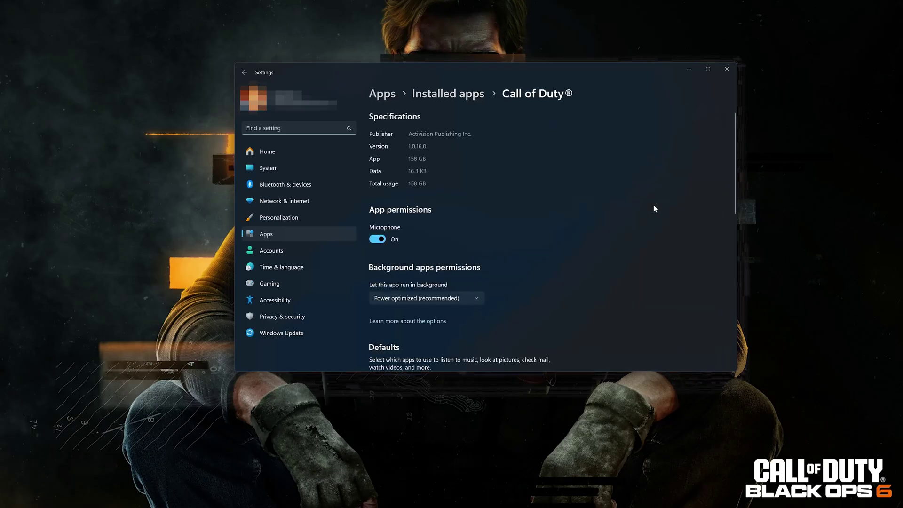
Step: Repair Call of Duty, then reset it and confirm deleting its app data
{"action": "scroll", "coordinate": [652, 206], "scroll_direction": "down", "scroll_amount": 8}
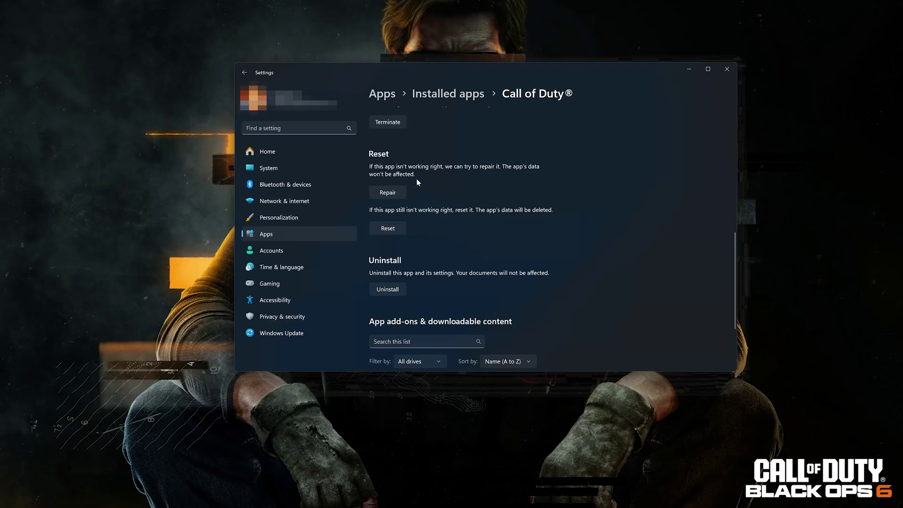
{"action": "left_click", "coordinate": [387, 196]}
{"action": "left_click", "coordinate": [387, 230]}
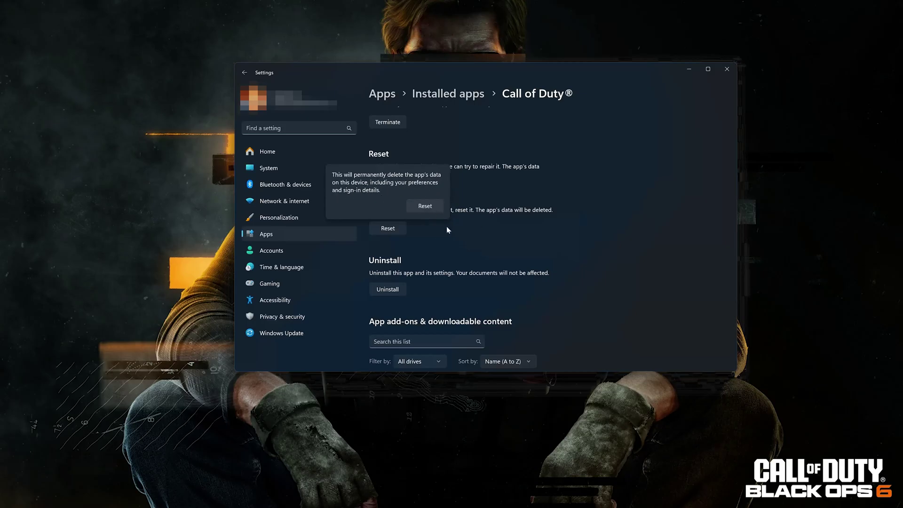
{"action": "left_click", "coordinate": [422, 209]}
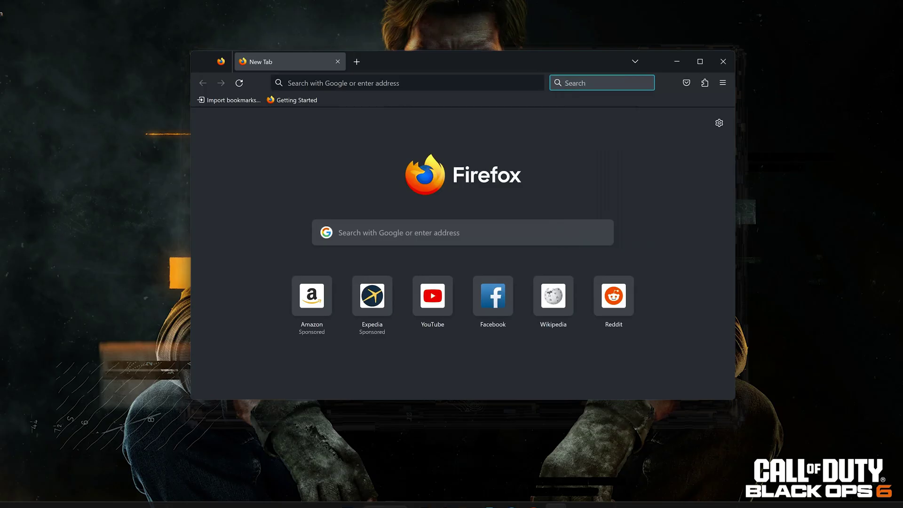
Step: Search Google for 'geforce experience' and open the nvidia.com GeForce Experience result
{"action": "type", "text": "gef"}
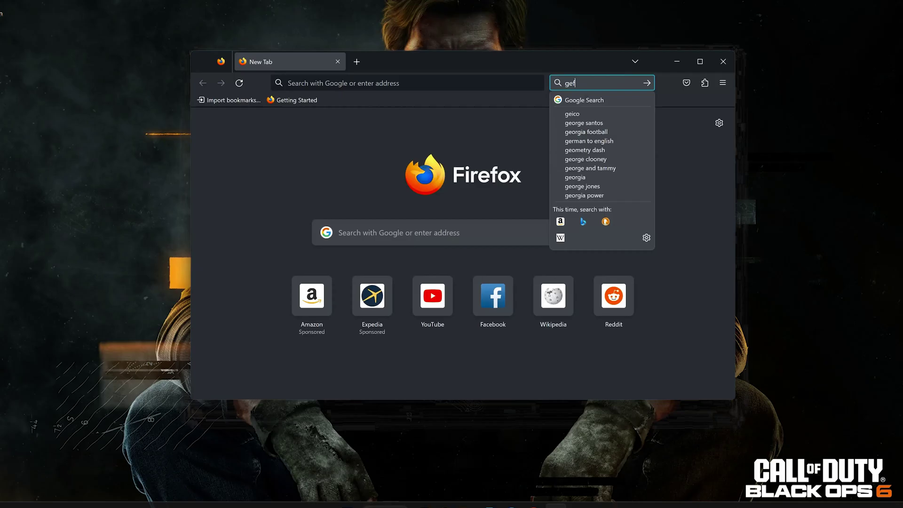
{"action": "type", "text": "orce experience"}
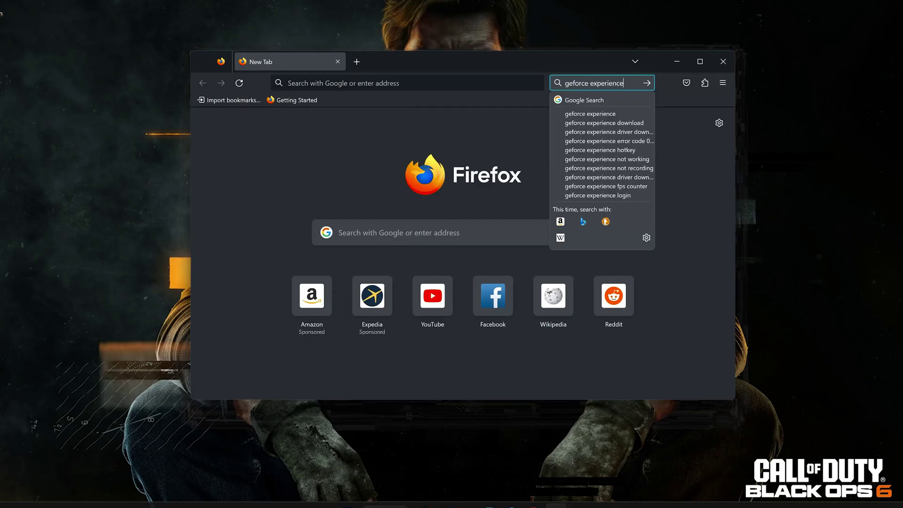
{"action": "left_click", "coordinate": [596, 99]}
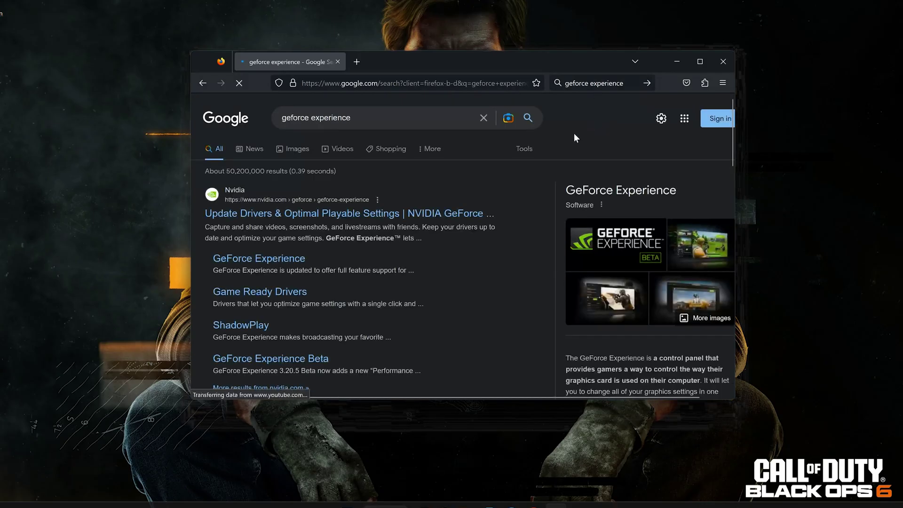
{"action": "scroll", "coordinate": [574, 134], "scroll_direction": "down", "scroll_amount": 1}
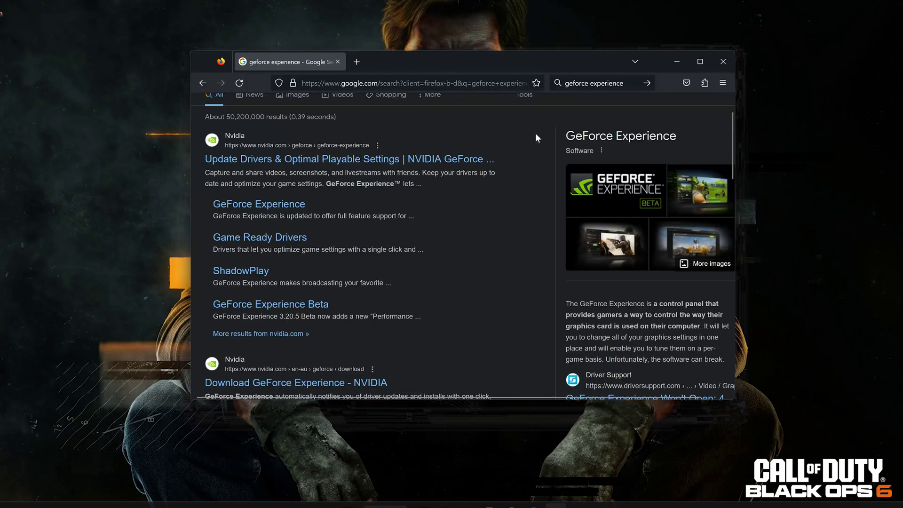
{"action": "left_click", "coordinate": [337, 163]}
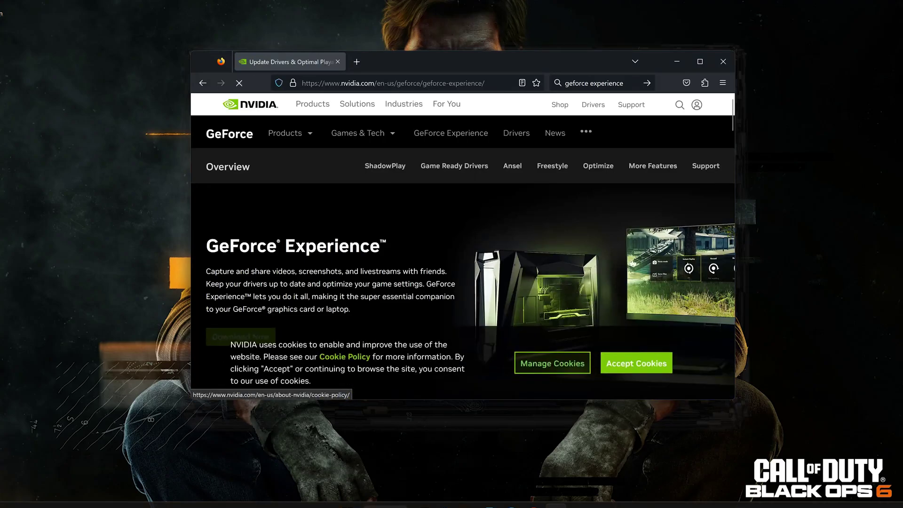
Step: Accept cookies, download the GeForce Experience installer, run it, close Firefox, and approve the UAC prompt
{"action": "left_click", "coordinate": [589, 363]}
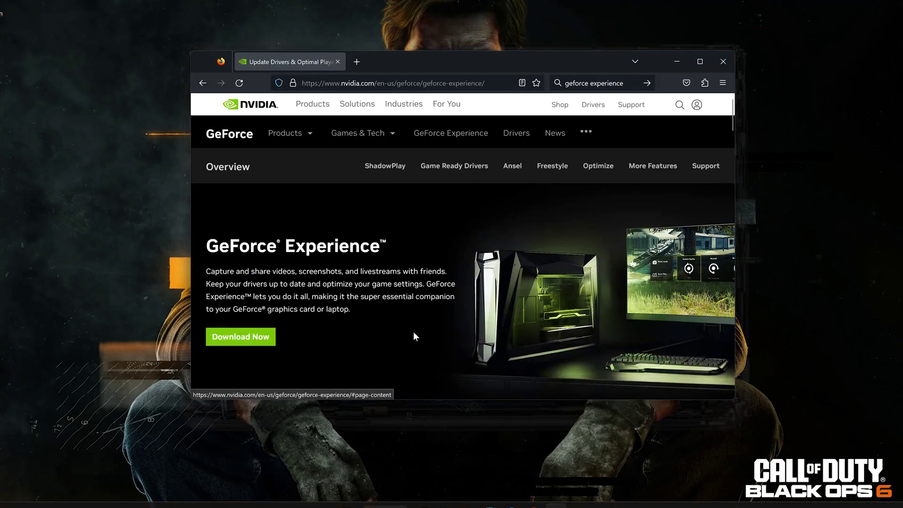
{"action": "left_click", "coordinate": [252, 342]}
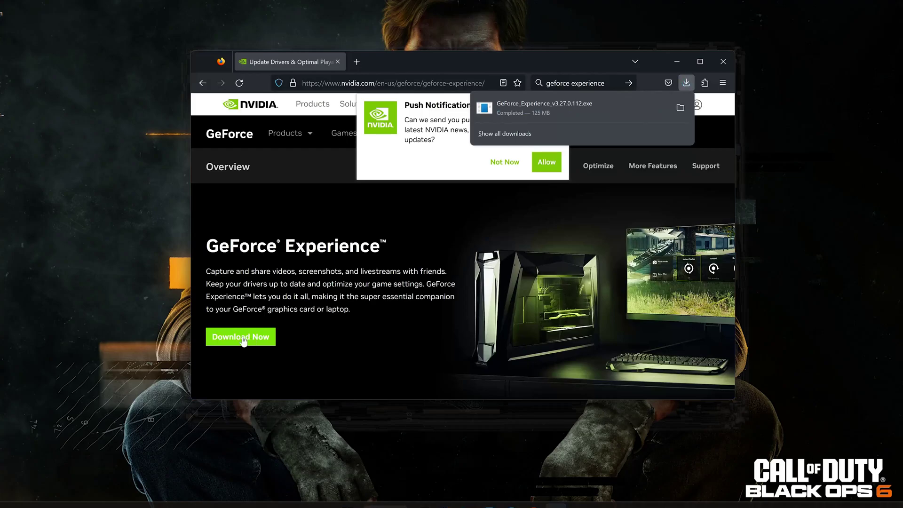
{"action": "left_click", "coordinate": [723, 60]}
{"action": "left_click", "coordinate": [717, 66]}
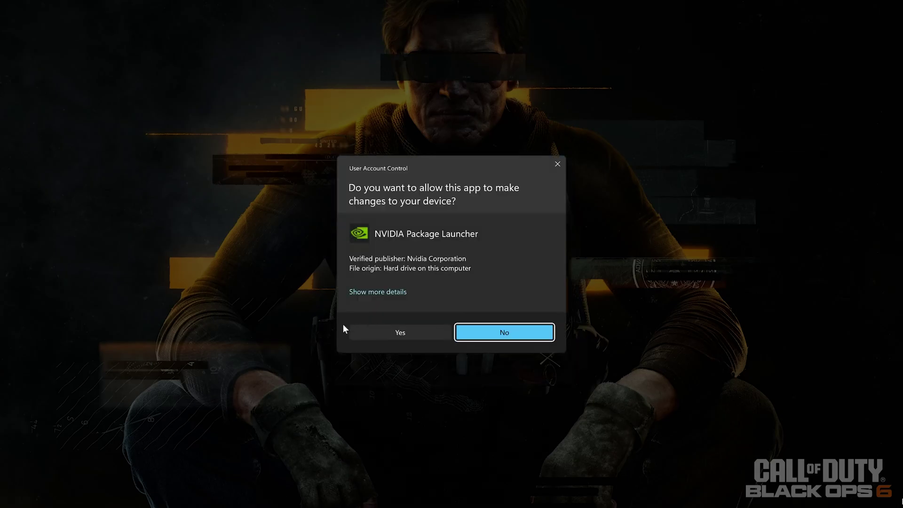
{"action": "left_click", "coordinate": [409, 331]}
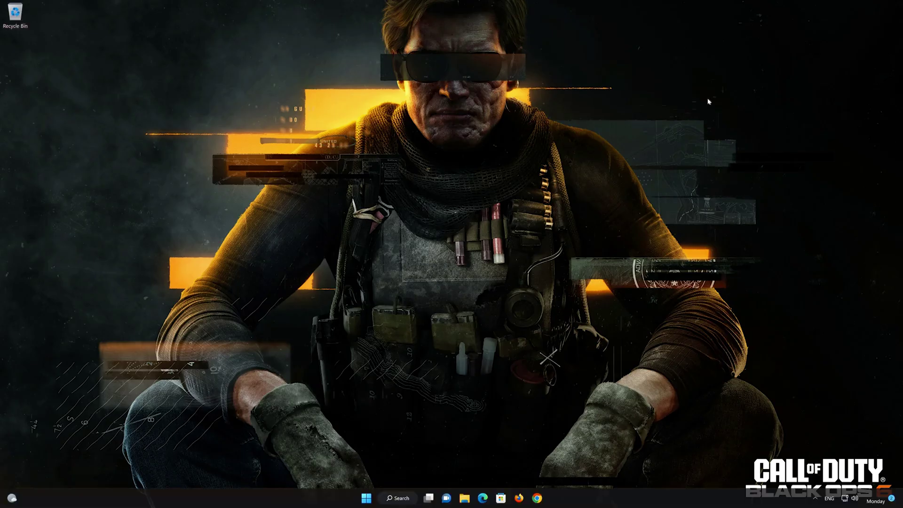
Step: Open Settings' Apps & features list and show Microsoft Store's more-options menu
{"action": "left_click", "coordinate": [364, 498]}
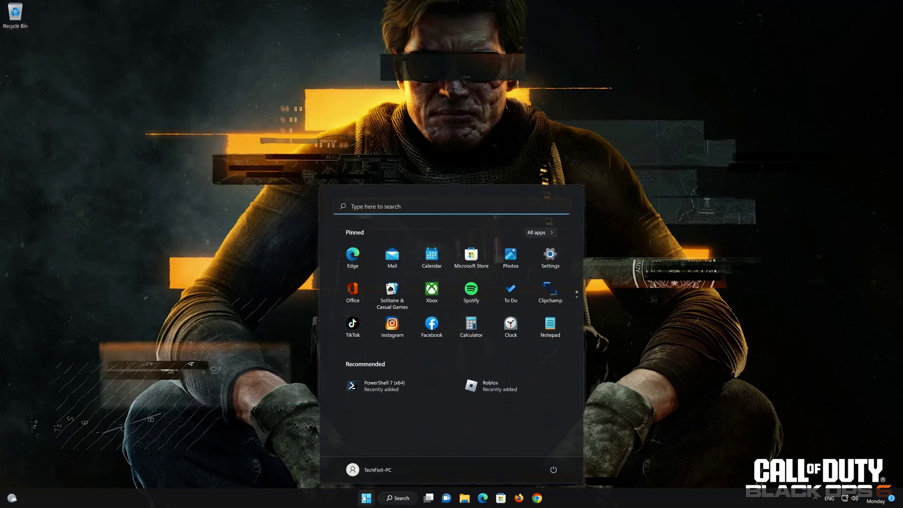
{"action": "left_click", "coordinate": [550, 257]}
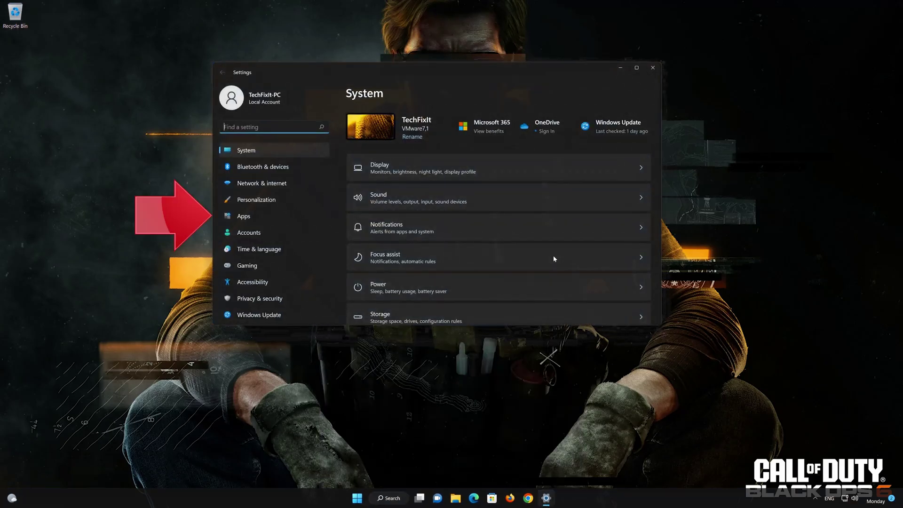
{"action": "left_click", "coordinate": [278, 214]}
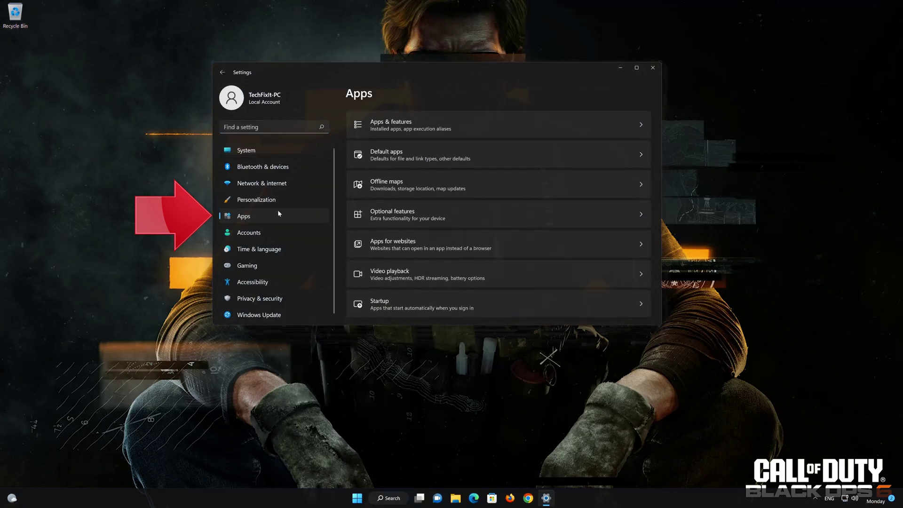
{"action": "left_click", "coordinate": [457, 123]}
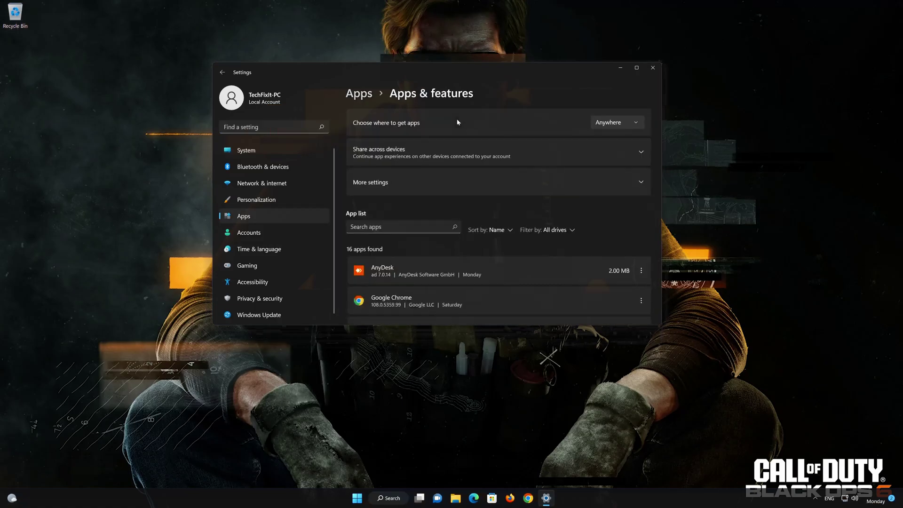
{"action": "scroll", "coordinate": [499, 221], "scroll_direction": "down", "scroll_amount": 10}
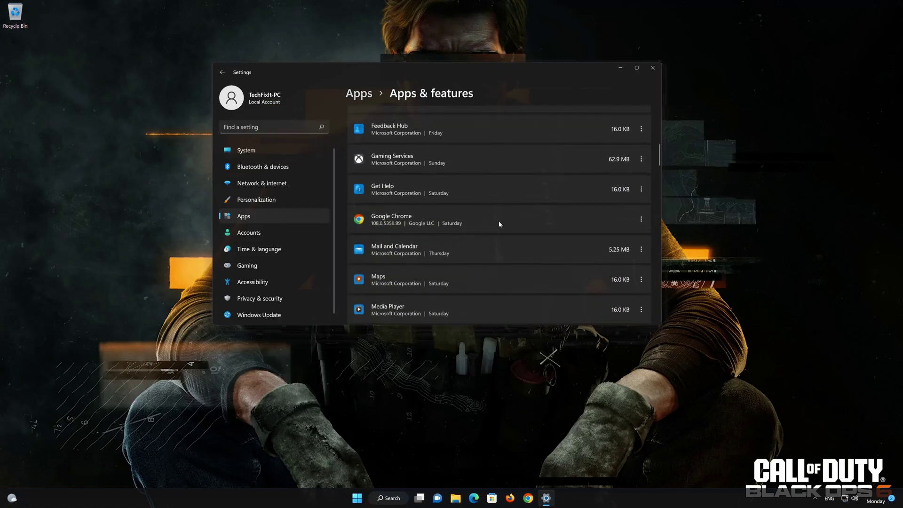
{"action": "scroll", "coordinate": [499, 223], "scroll_direction": "down", "scroll_amount": 1}
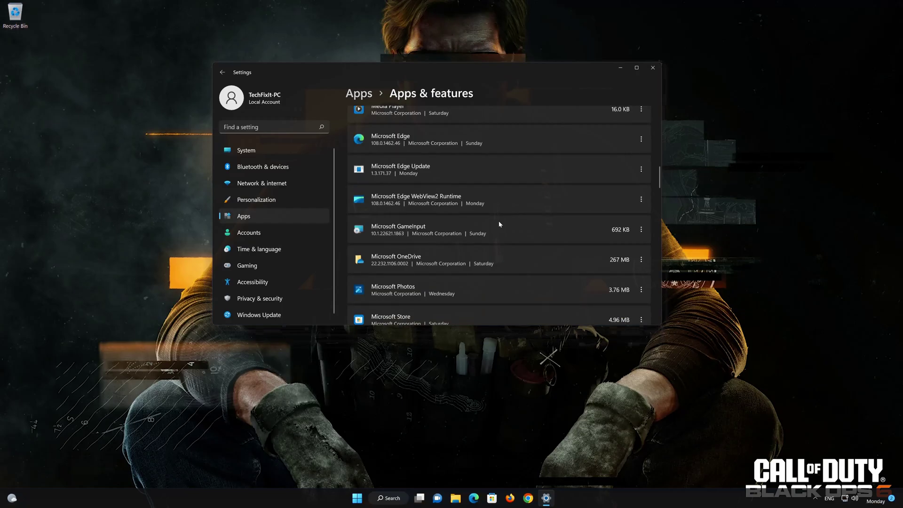
{"action": "scroll", "coordinate": [498, 221], "scroll_direction": "down", "scroll_amount": 3}
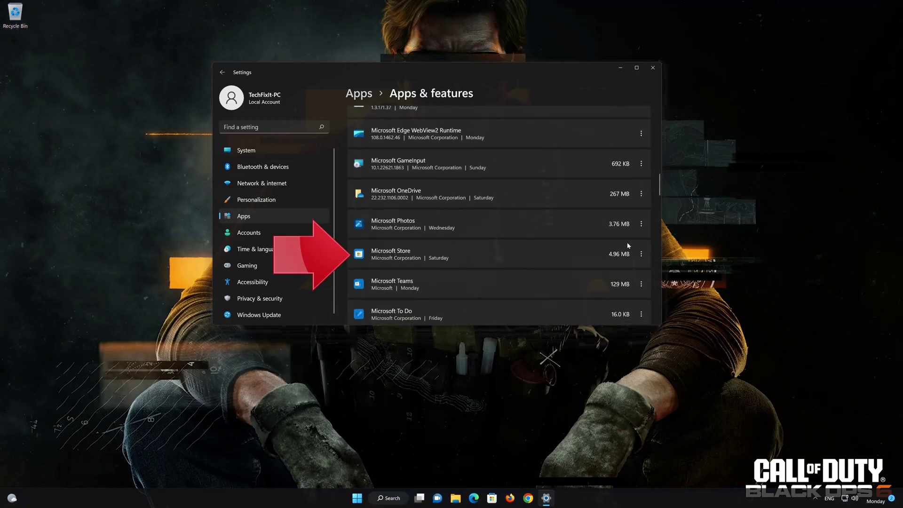
{"action": "left_click", "coordinate": [641, 254]}
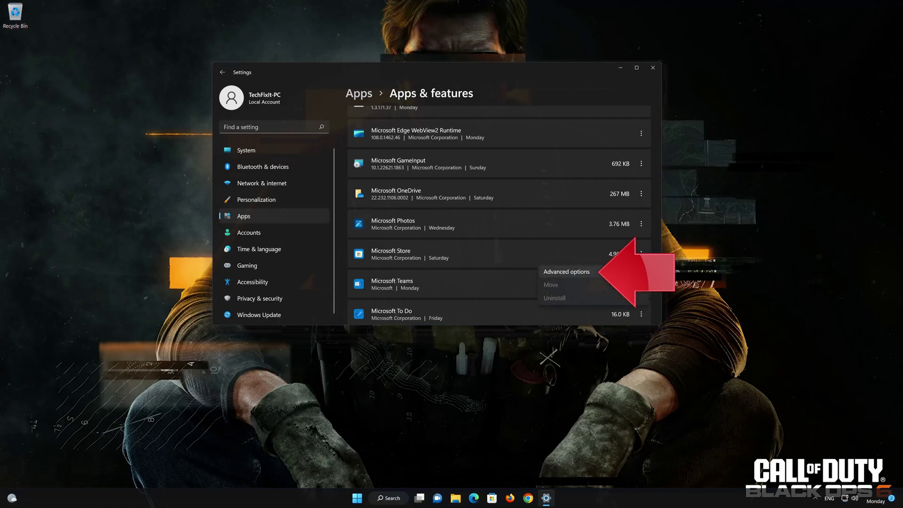
Step: In Microsoft Store's Advanced options, run Repair and then Reset
{"action": "left_click", "coordinate": [601, 271]}
{"action": "scroll", "coordinate": [587, 266], "scroll_direction": "down", "scroll_amount": 10}
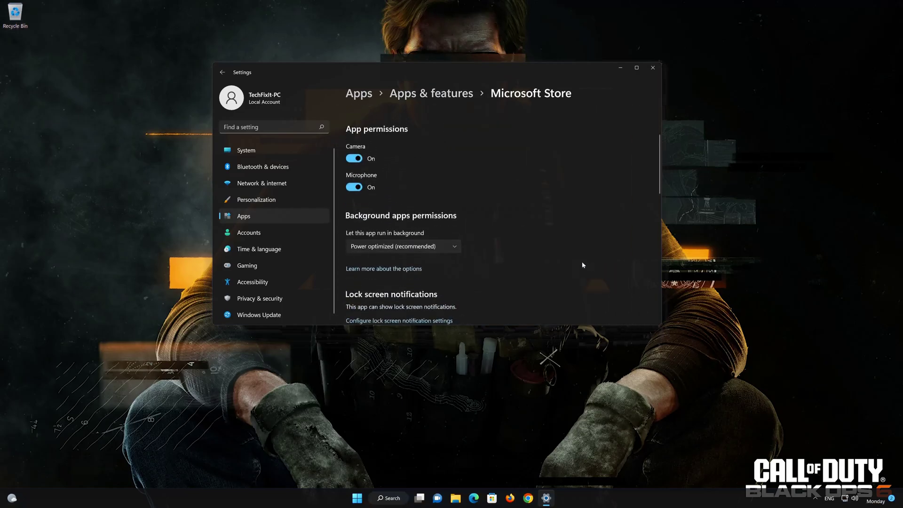
{"action": "scroll", "coordinate": [582, 264], "scroll_direction": "down", "scroll_amount": 3}
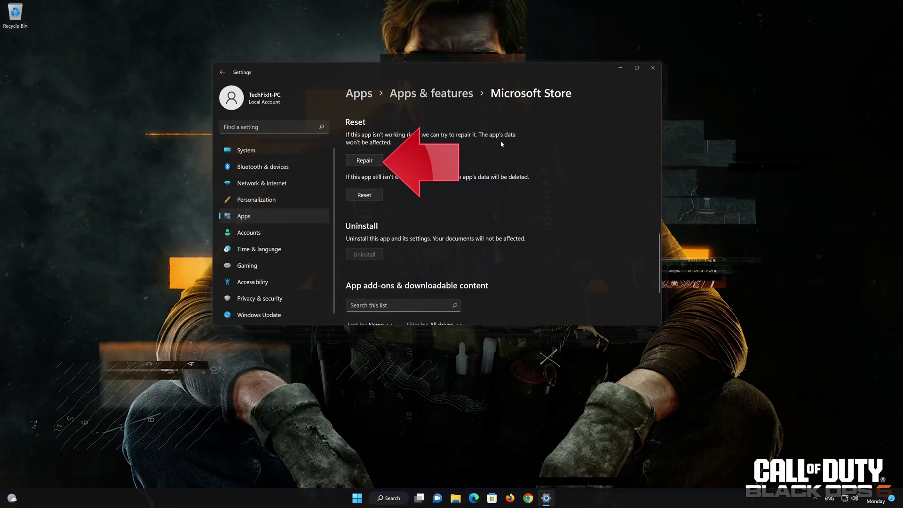
{"action": "left_click", "coordinate": [374, 161]}
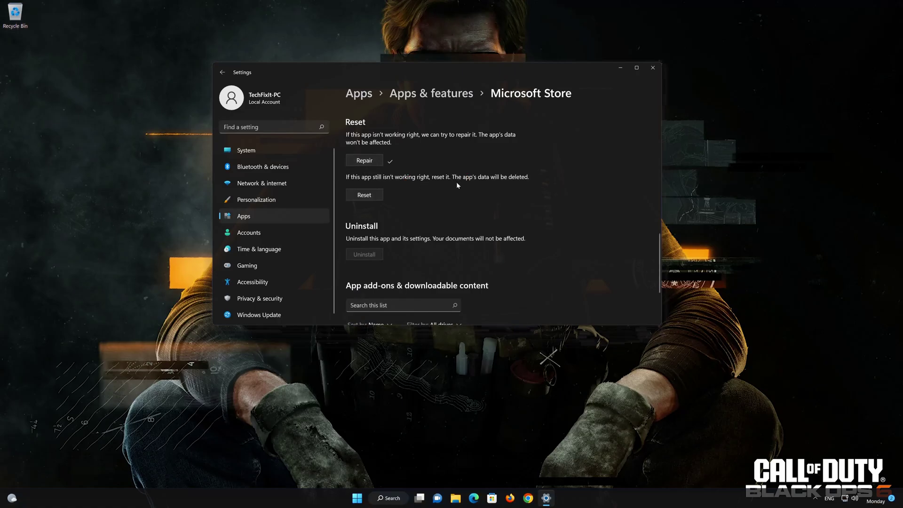
{"action": "left_click", "coordinate": [360, 197]}
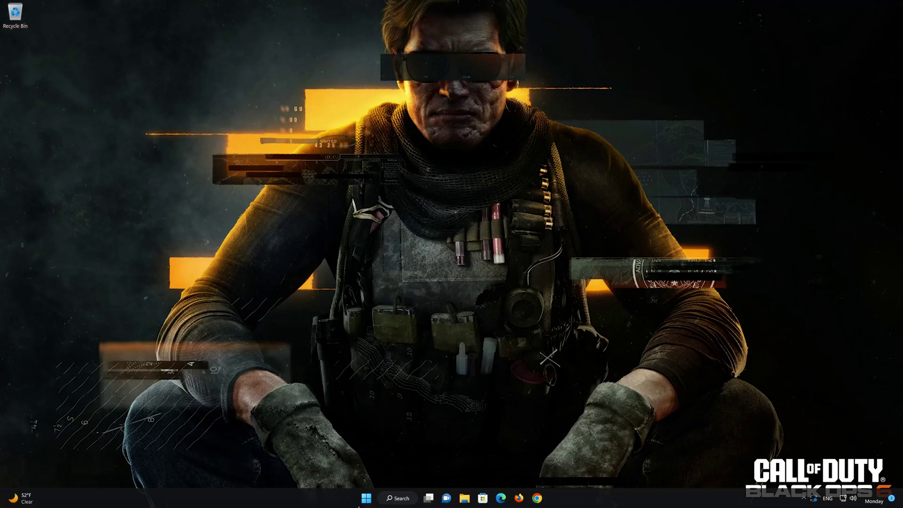
Step: Open Settings to the Apps & features list of installed apps
{"action": "left_click", "coordinate": [366, 498]}
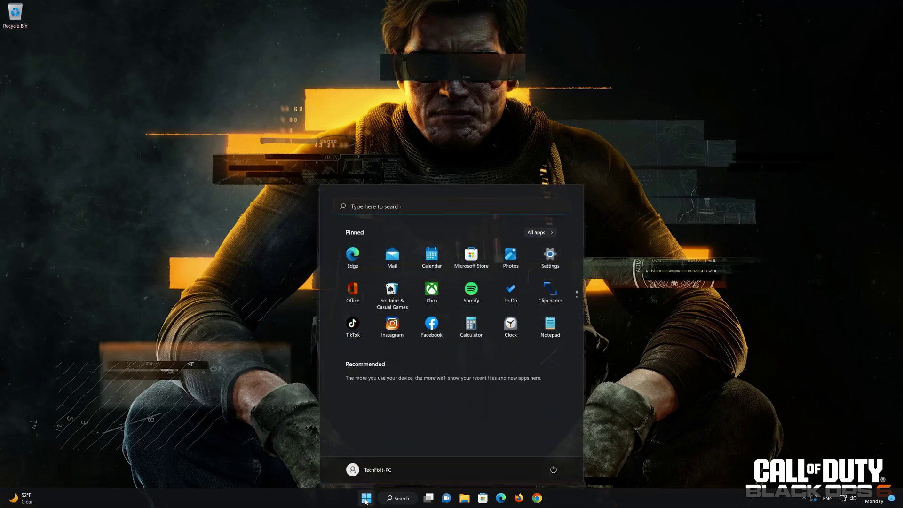
{"action": "left_click", "coordinate": [550, 256]}
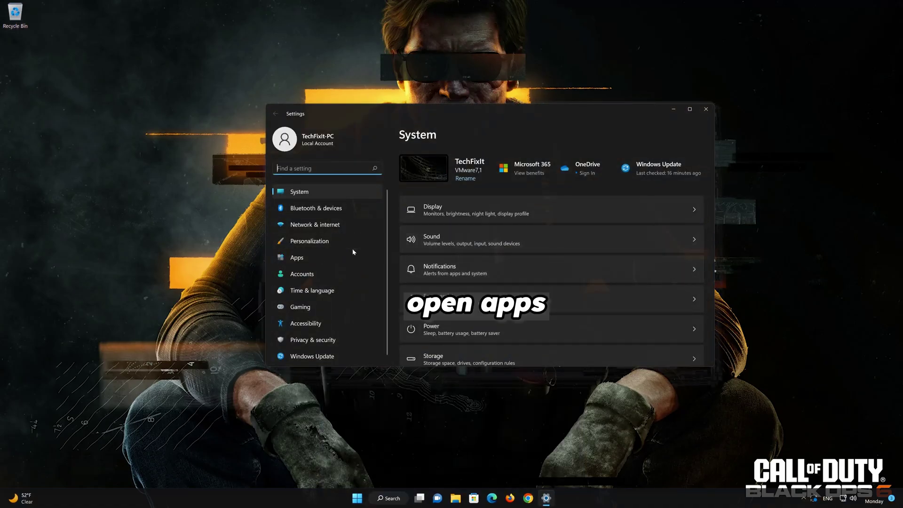
{"action": "left_click", "coordinate": [303, 257]}
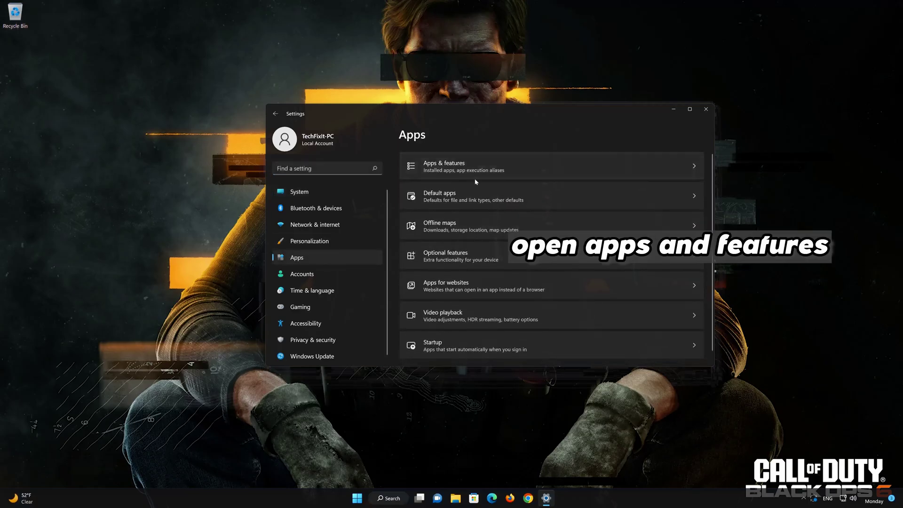
{"action": "left_click", "coordinate": [484, 171]}
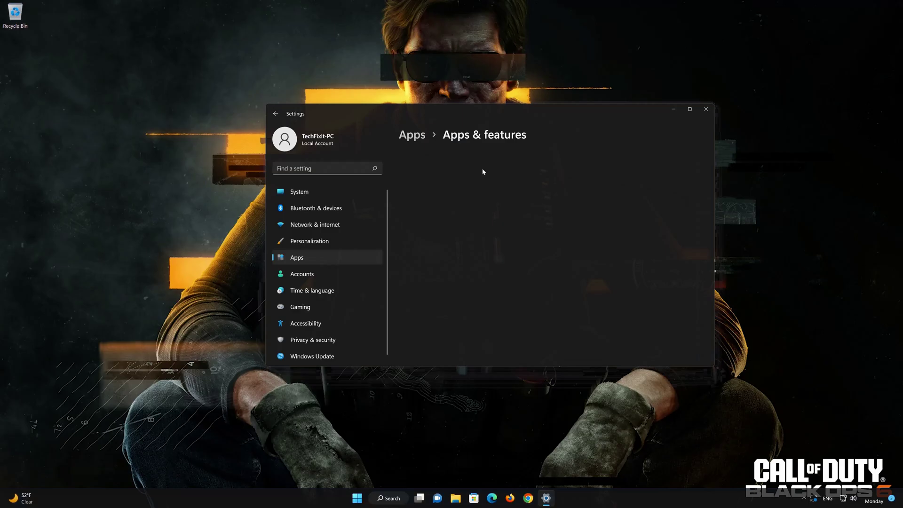
Step: Find the Xbox app in the list and open its Advanced options
{"action": "scroll", "coordinate": [565, 277], "scroll_direction": "down", "scroll_amount": 10}
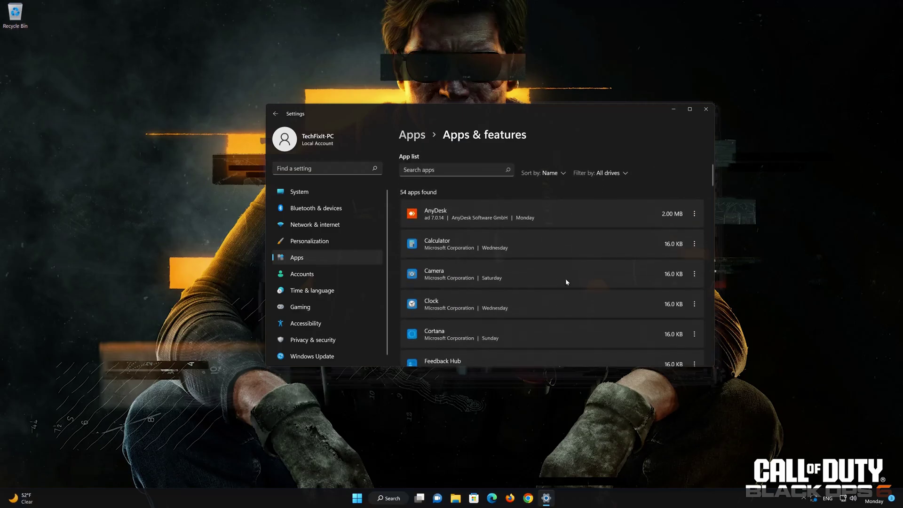
{"action": "scroll", "coordinate": [566, 283], "scroll_direction": "down", "scroll_amount": 10}
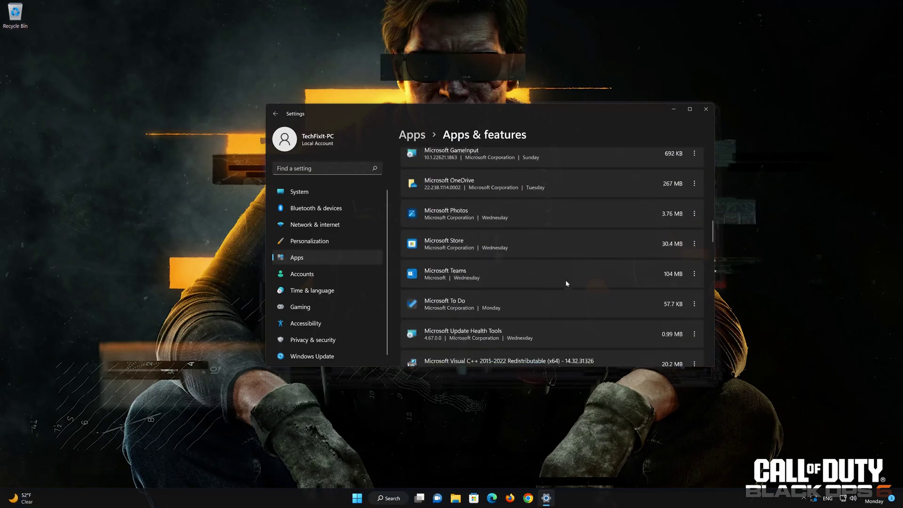
{"action": "scroll", "coordinate": [566, 285], "scroll_direction": "down", "scroll_amount": 10}
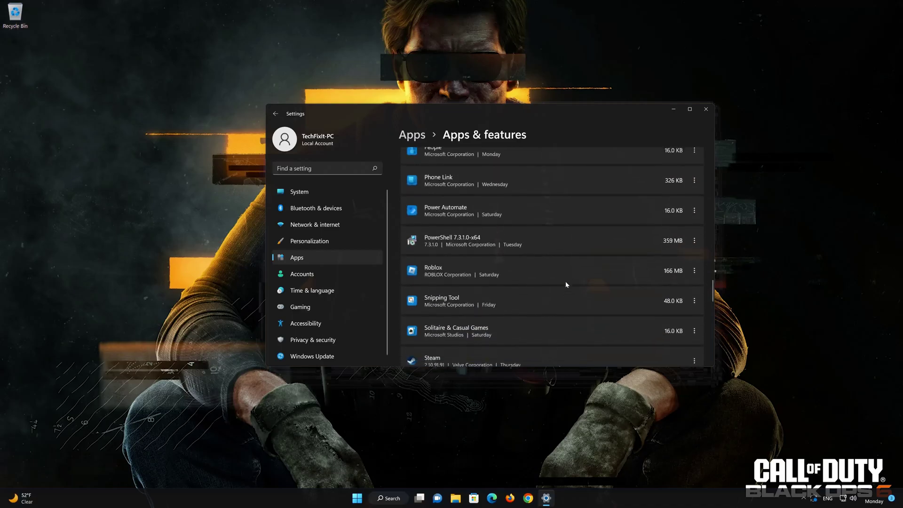
{"action": "scroll", "coordinate": [566, 285], "scroll_direction": "down", "scroll_amount": 5}
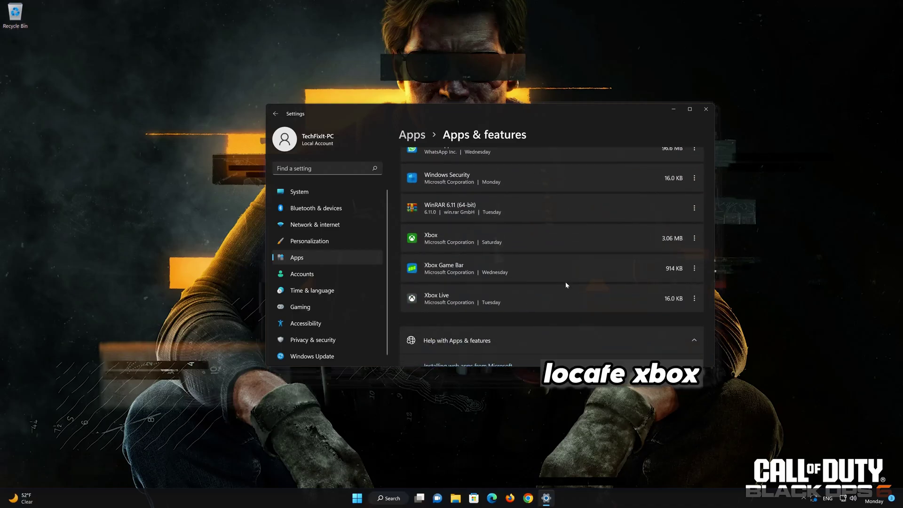
{"action": "scroll", "coordinate": [490, 268], "scroll_direction": "up", "scroll_amount": 1}
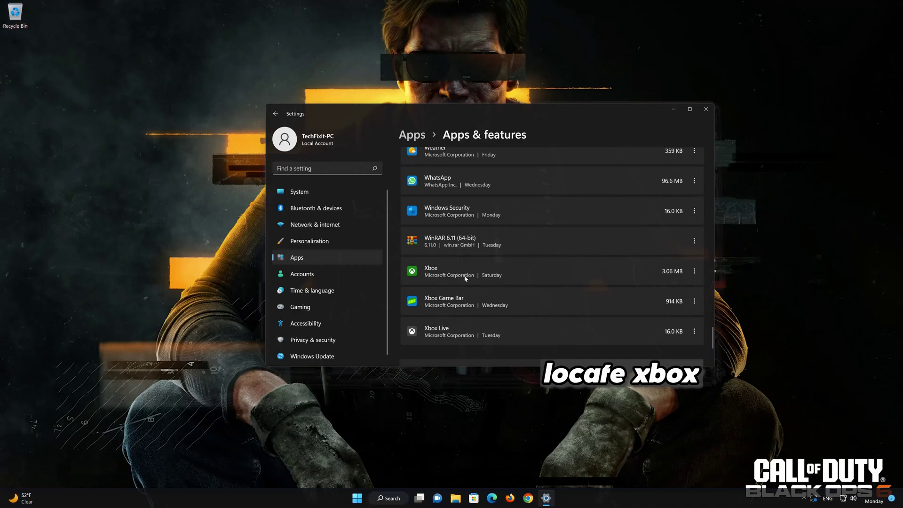
{"action": "left_click", "coordinate": [694, 271]}
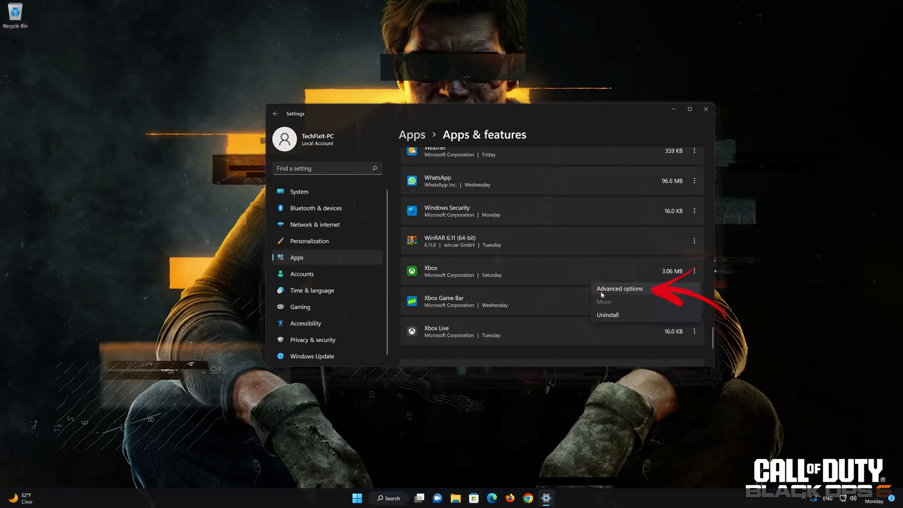
{"action": "left_click", "coordinate": [621, 290]}
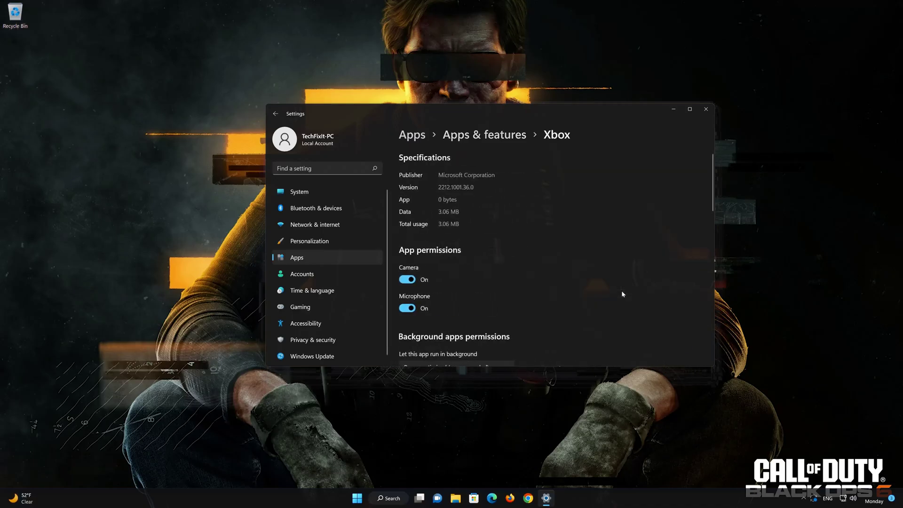
Step: Repair the Xbox app, then reset it and confirm deleting its data
{"action": "scroll", "coordinate": [620, 290], "scroll_direction": "down", "scroll_amount": 3}
{"action": "scroll", "coordinate": [619, 289], "scroll_direction": "down", "scroll_amount": 5}
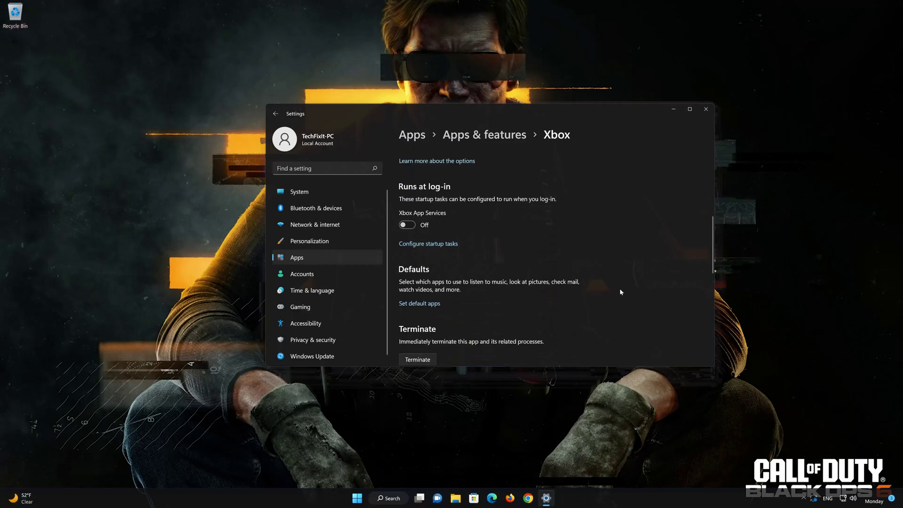
{"action": "scroll", "coordinate": [619, 291], "scroll_direction": "down", "scroll_amount": 2}
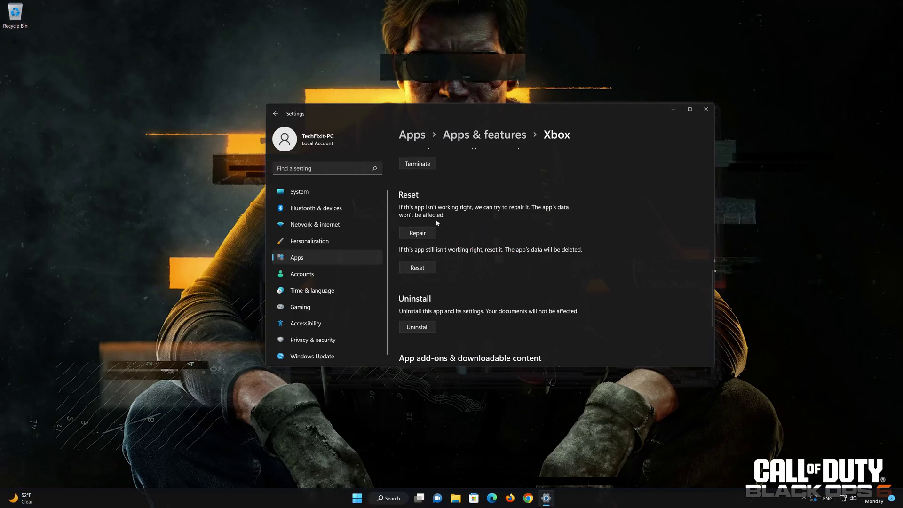
{"action": "left_click", "coordinate": [415, 235]}
{"action": "left_click", "coordinate": [420, 269]}
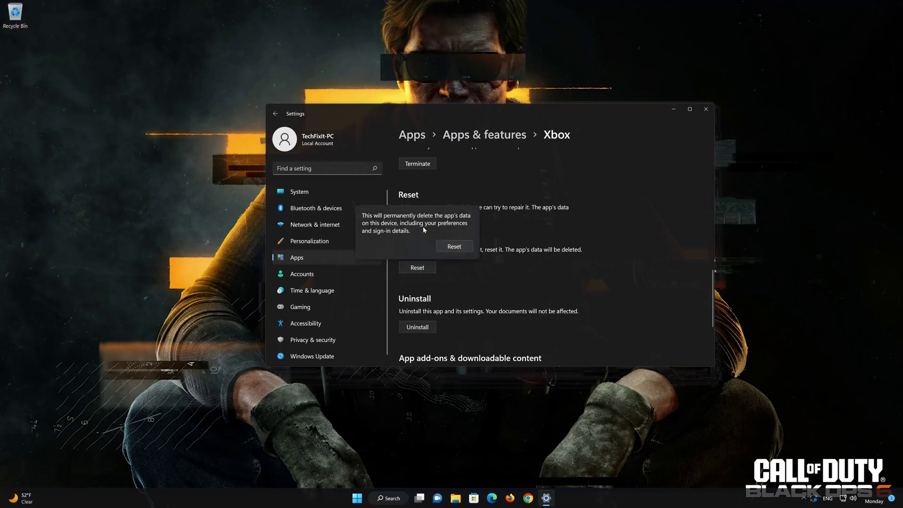
{"action": "left_click", "coordinate": [454, 247]}
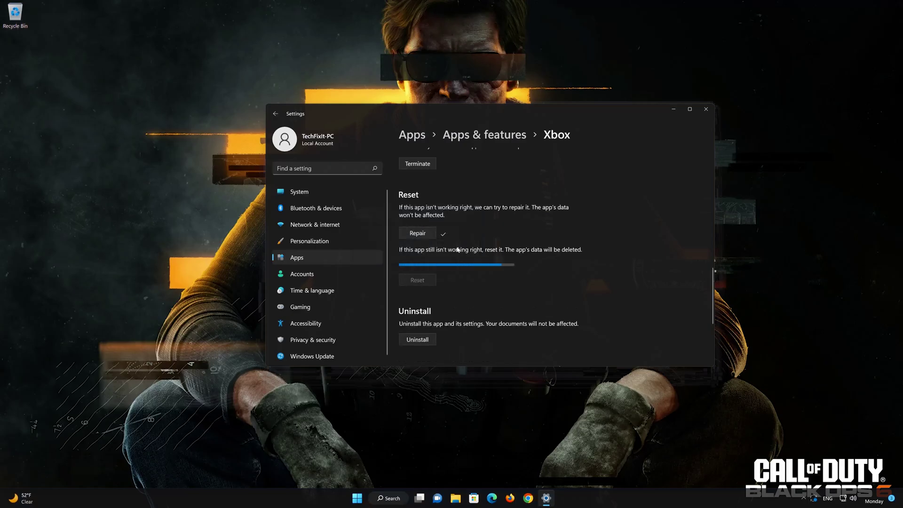
Step: Uninstall the Xbox app and confirm the uninstall
{"action": "scroll", "coordinate": [455, 268], "scroll_direction": "down", "scroll_amount": 3}
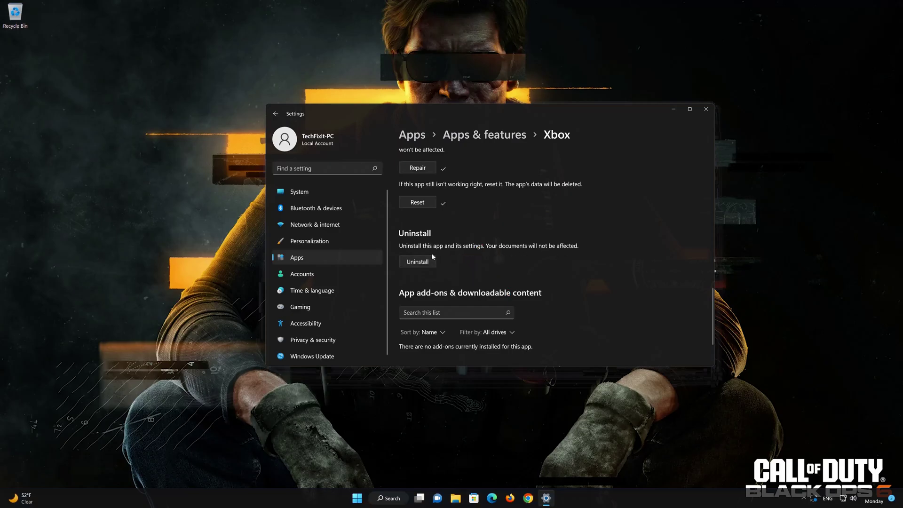
{"action": "left_click", "coordinate": [419, 262]}
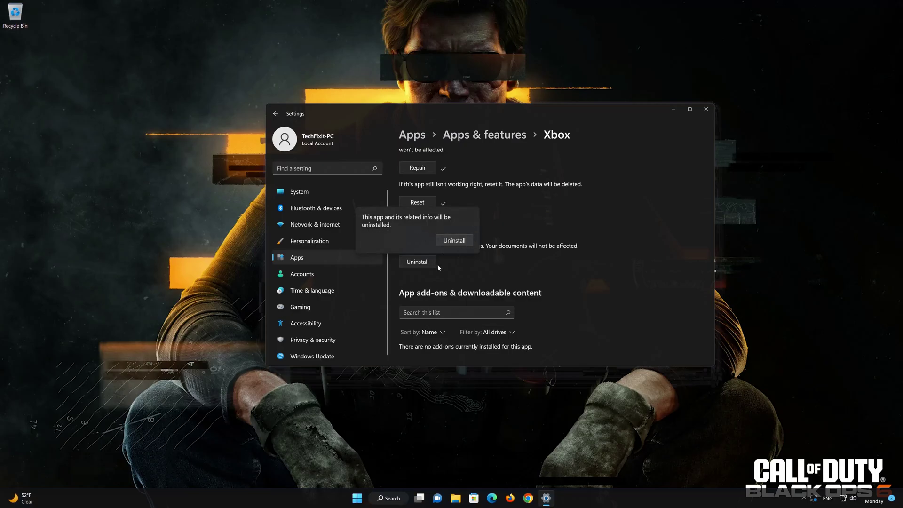
{"action": "left_click", "coordinate": [458, 243]}
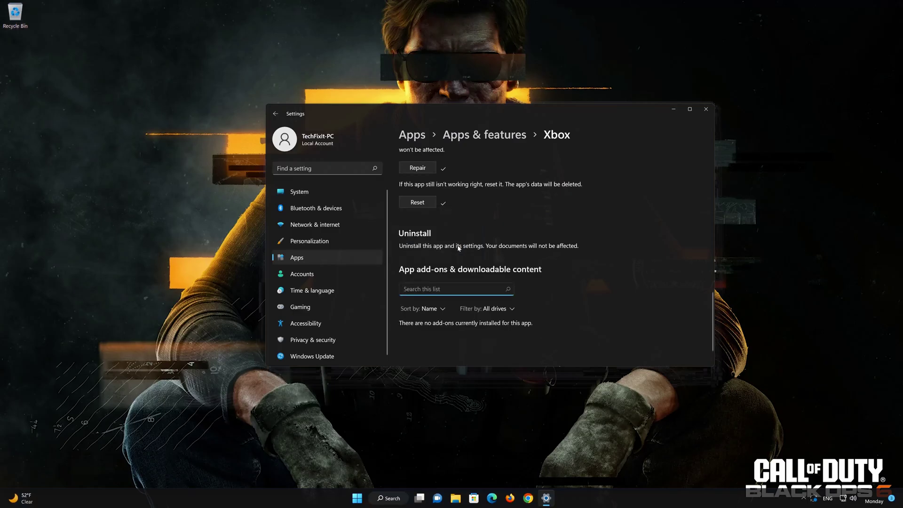
Step: Close Settings, search 'xbox' in Microsoft Store, and Get the Xbox app from its page
{"action": "left_click", "coordinate": [707, 110]}
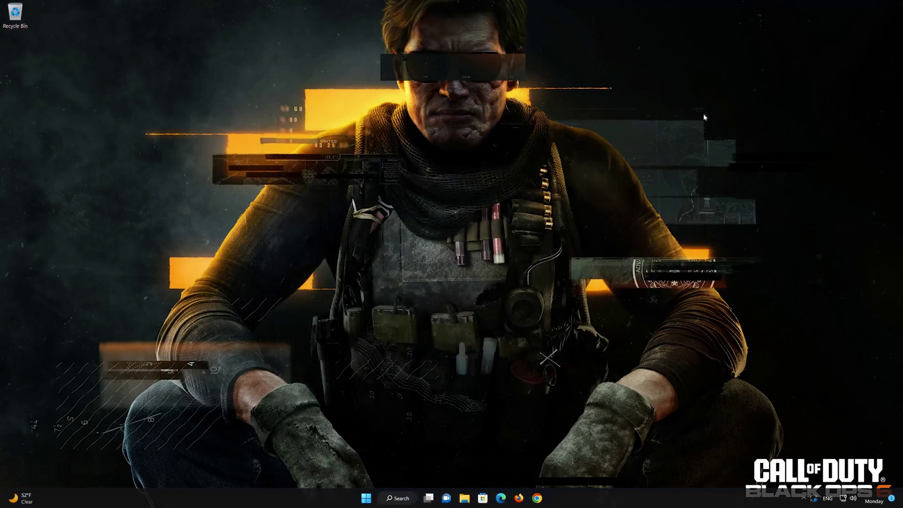
{"action": "left_click", "coordinate": [482, 498]}
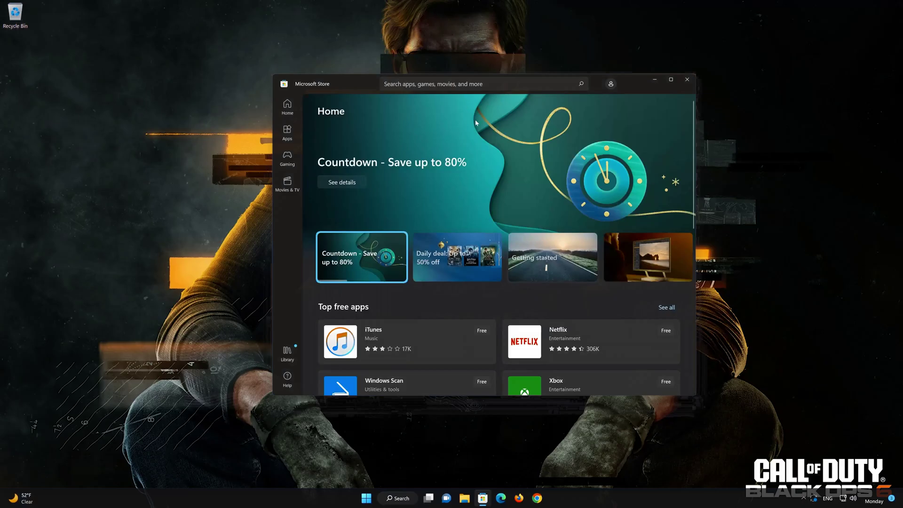
{"action": "left_click", "coordinate": [423, 84]}
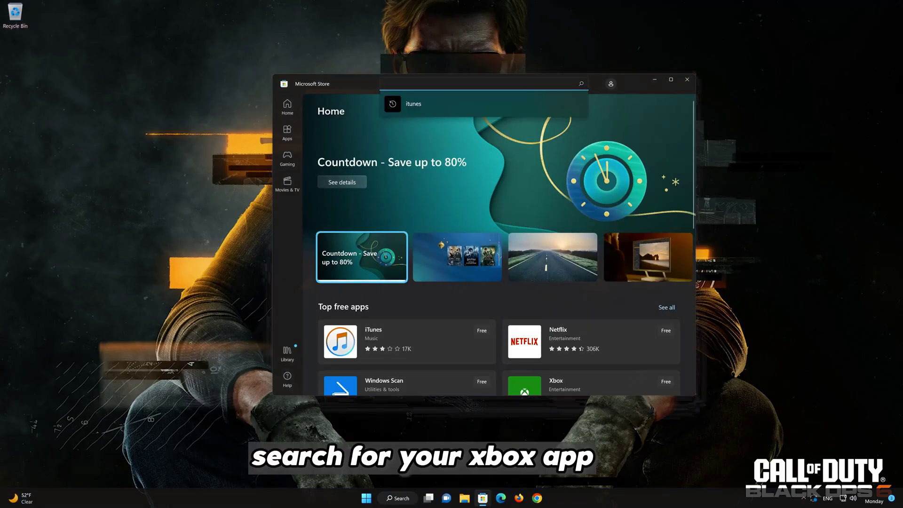
{"action": "type", "text": "xbox"}
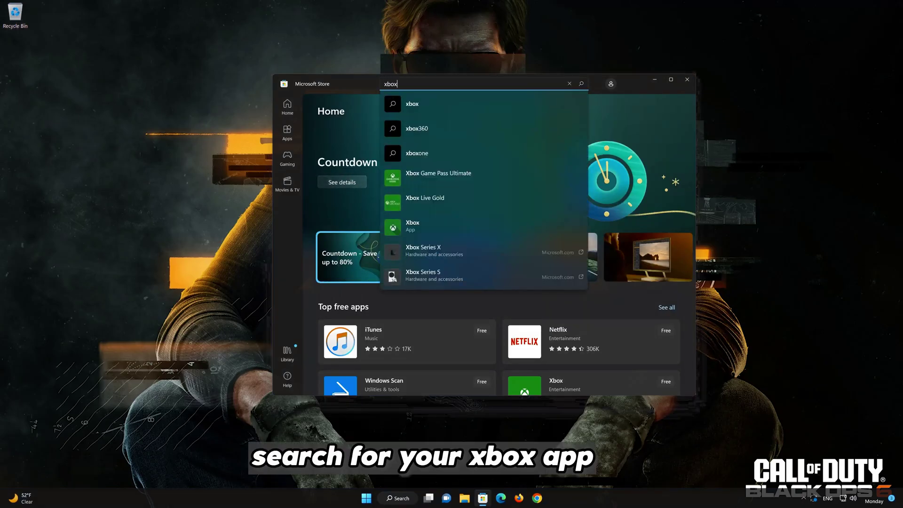
{"action": "left_click", "coordinate": [427, 226]}
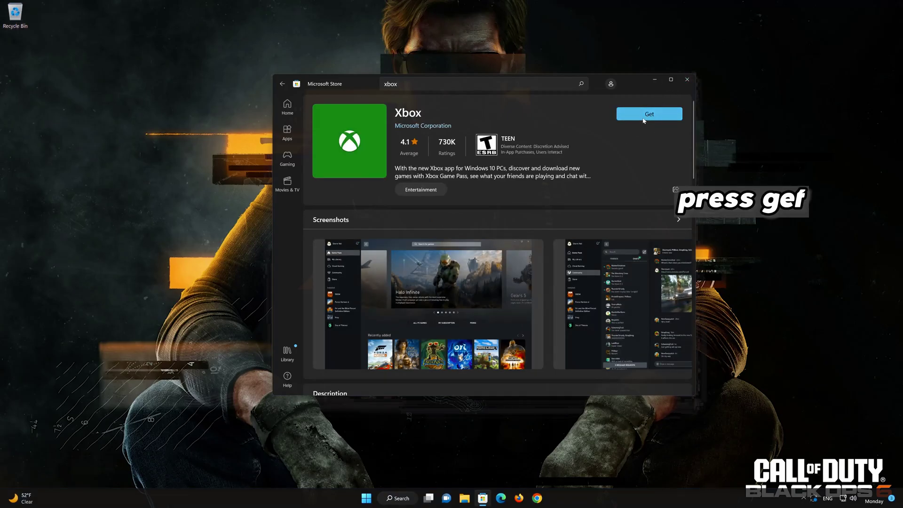
{"action": "left_click", "coordinate": [643, 118]}
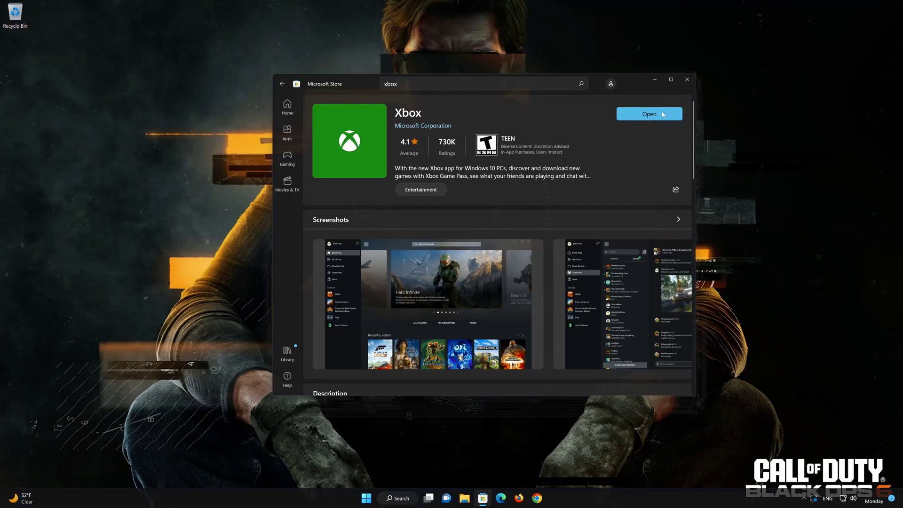
Step: Open the reinstalled Xbox app, reposition its window, and choose 'Already a member? Sign in'
{"action": "left_click", "coordinate": [662, 113]}
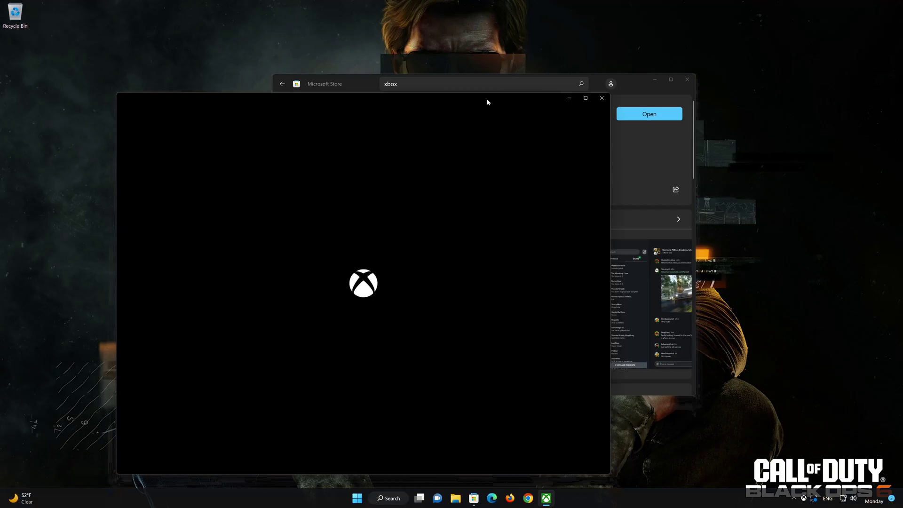
{"action": "left_click_drag", "start_coordinate": [486, 98], "coordinate": [603, 60]}
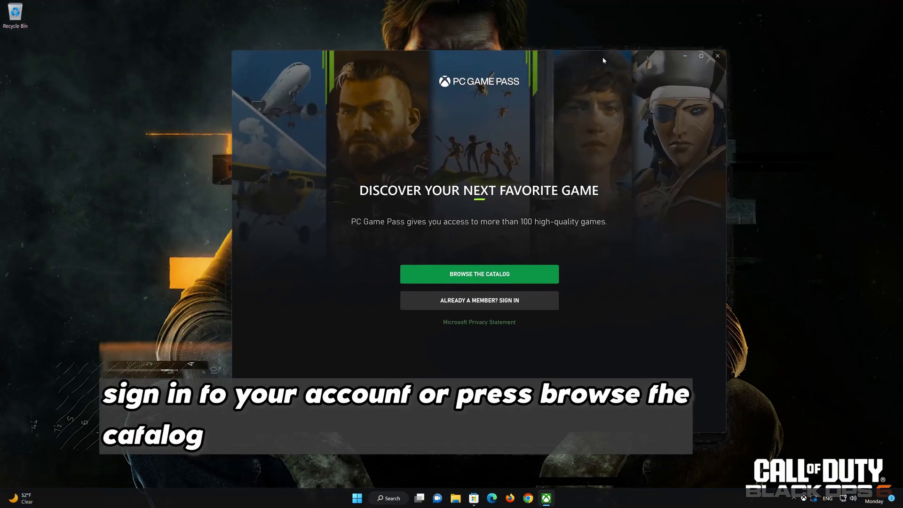
{"action": "left_click", "coordinate": [490, 300]}
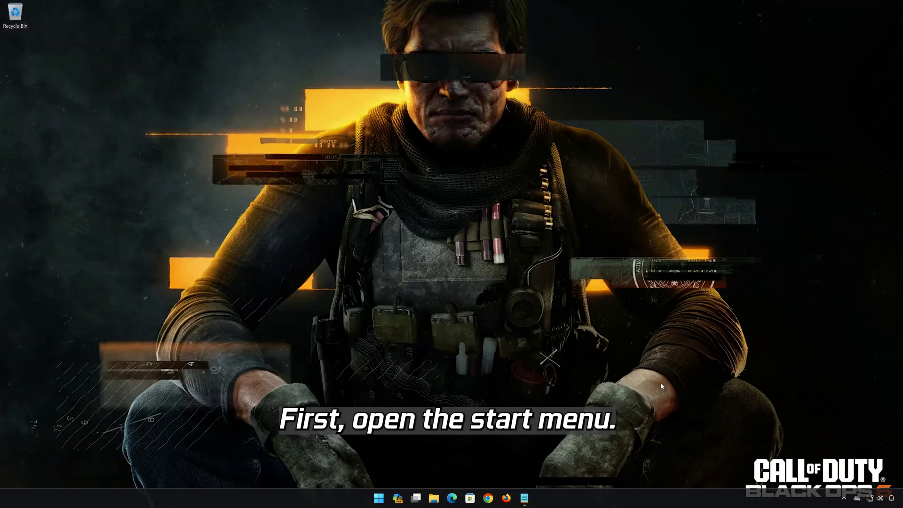
Step: Start Windows PowerShell as administrator and center its window
{"action": "left_click", "coordinate": [380, 498]}
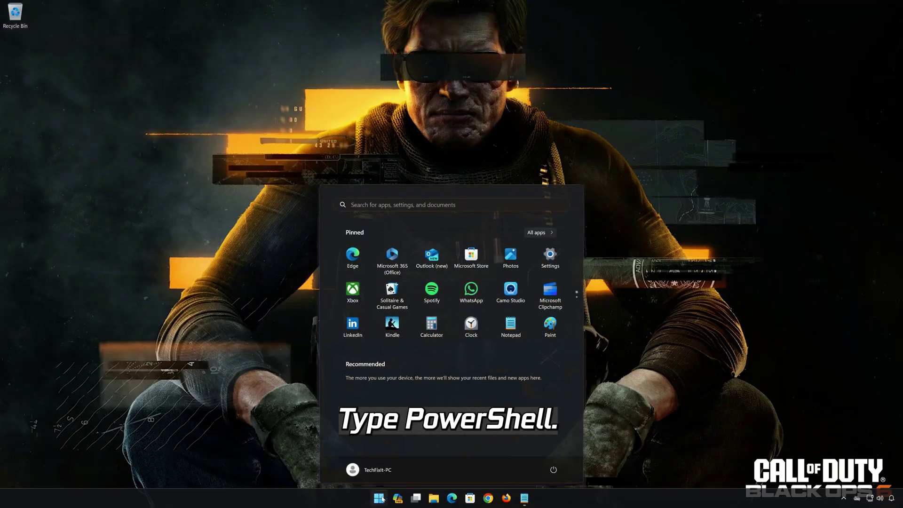
{"action": "type", "text": "powershell"}
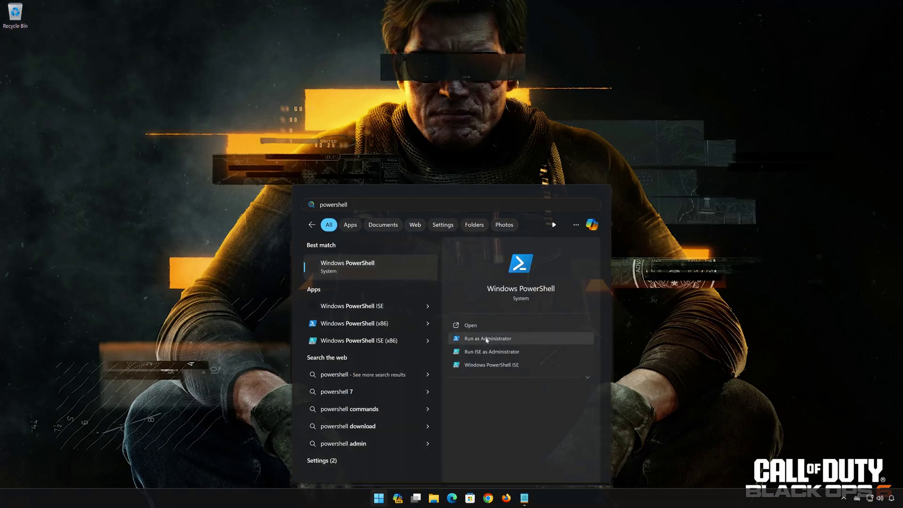
{"action": "left_click", "coordinate": [510, 338]}
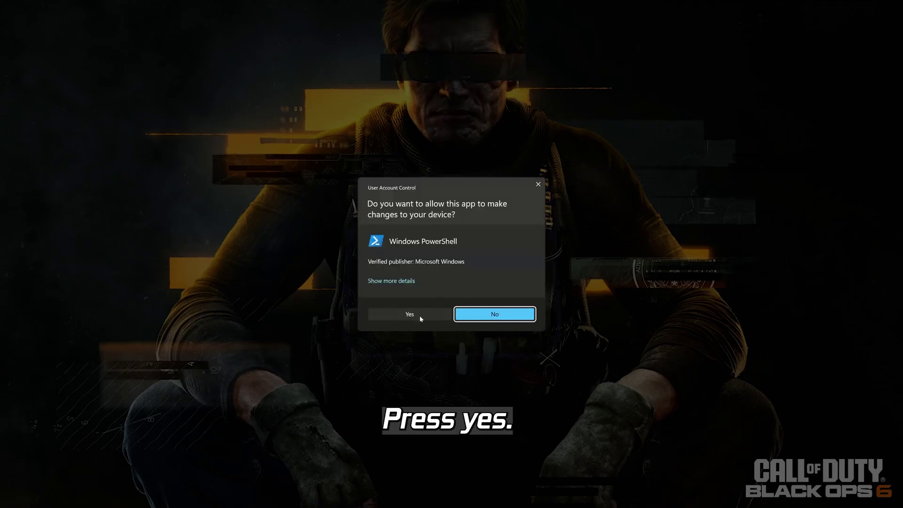
{"action": "left_click", "coordinate": [404, 317]}
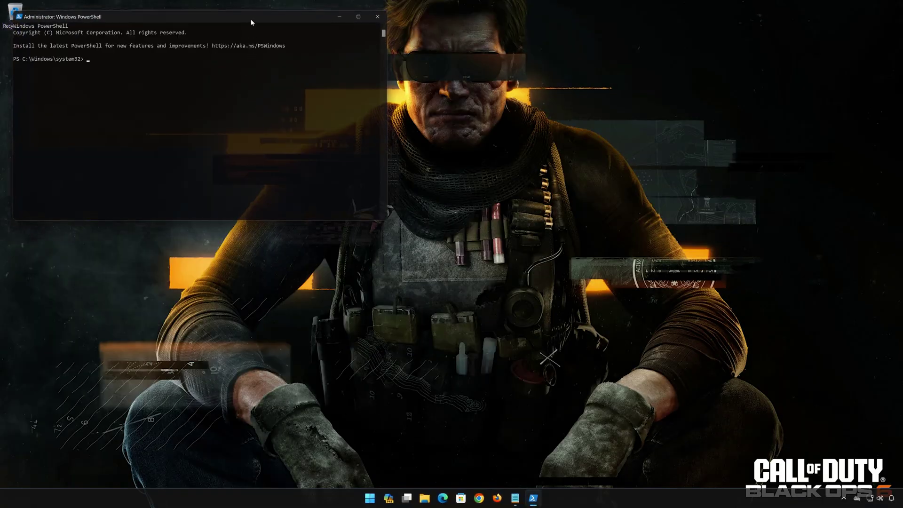
{"action": "left_click_drag", "start_coordinate": [249, 19], "coordinate": [510, 122]}
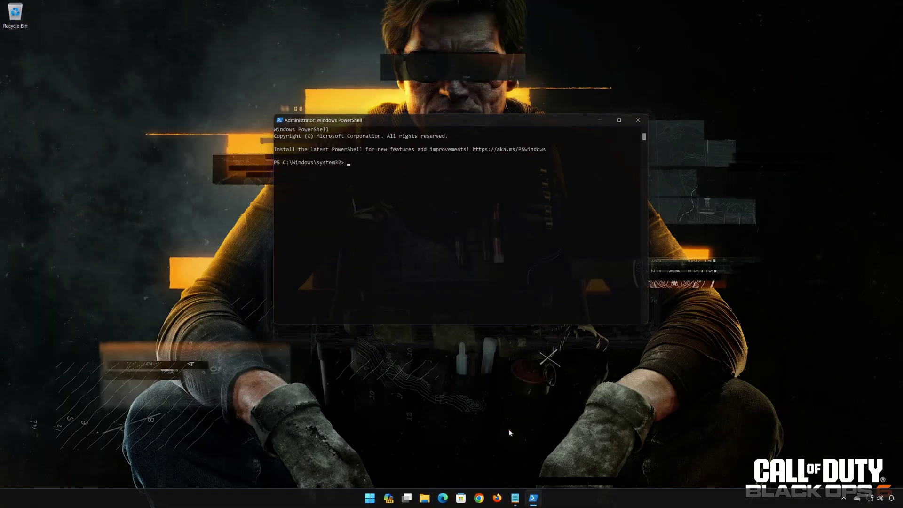
Step: Copy the Gaming Services removal command from the notes, paste it into PowerShell, and run it
{"action": "left_click", "coordinate": [515, 498]}
{"action": "left_click", "coordinate": [304, 105]}
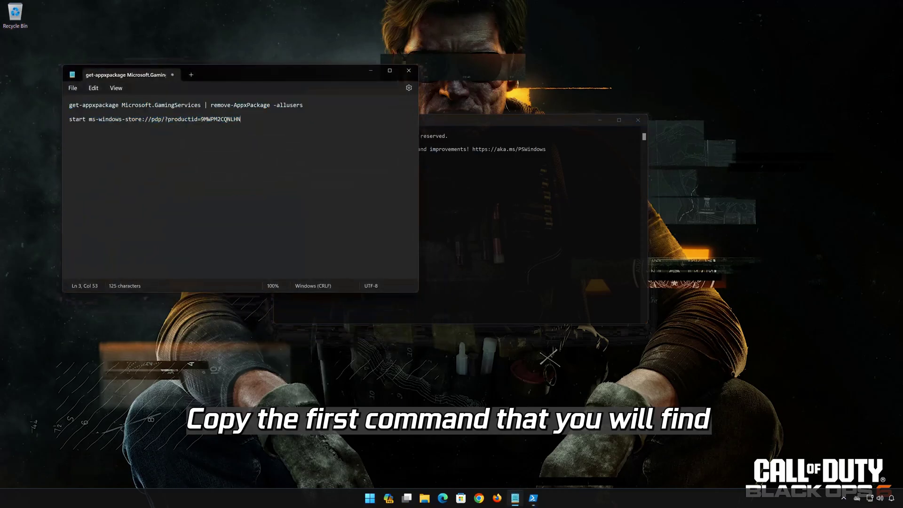
{"action": "left_click_drag", "start_coordinate": [304, 105], "coordinate": [204, 108]}
{"action": "left_click_drag", "start_coordinate": [122, 106], "coordinate": [74, 105]}
{"action": "right_click", "coordinate": [74, 105]}
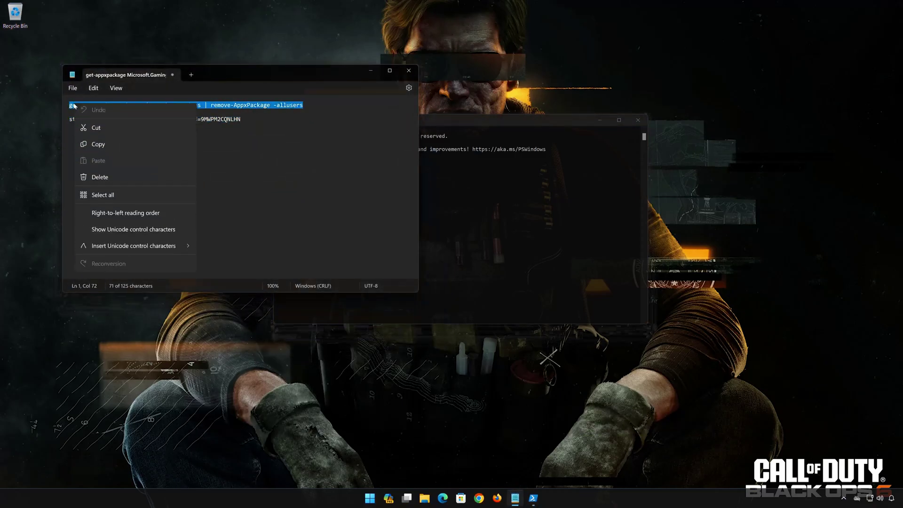
{"action": "left_click", "coordinate": [96, 148]}
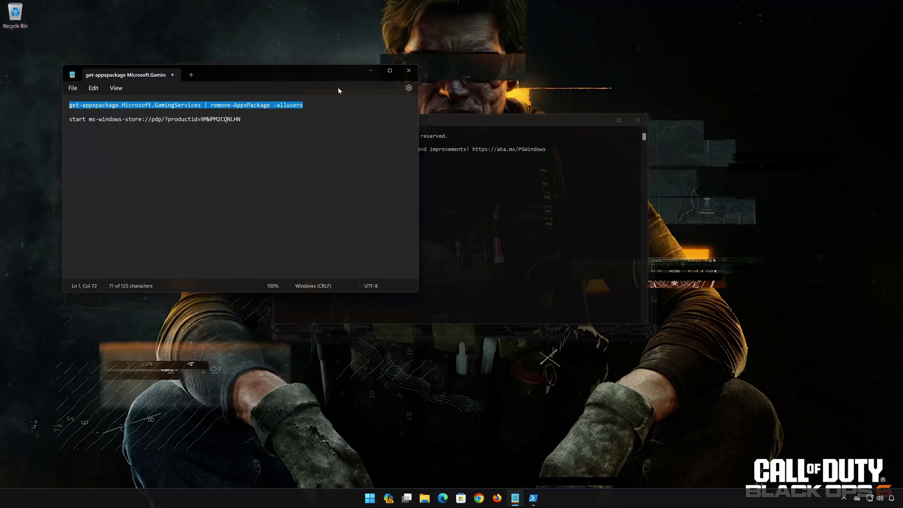
{"action": "left_click", "coordinate": [375, 74]}
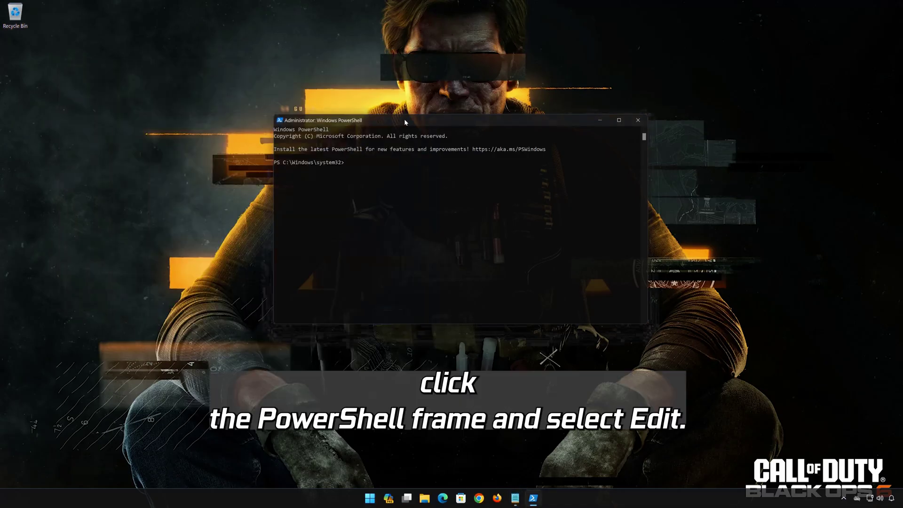
{"action": "right_click", "coordinate": [404, 120]}
{"action": "left_click", "coordinate": [425, 183]}
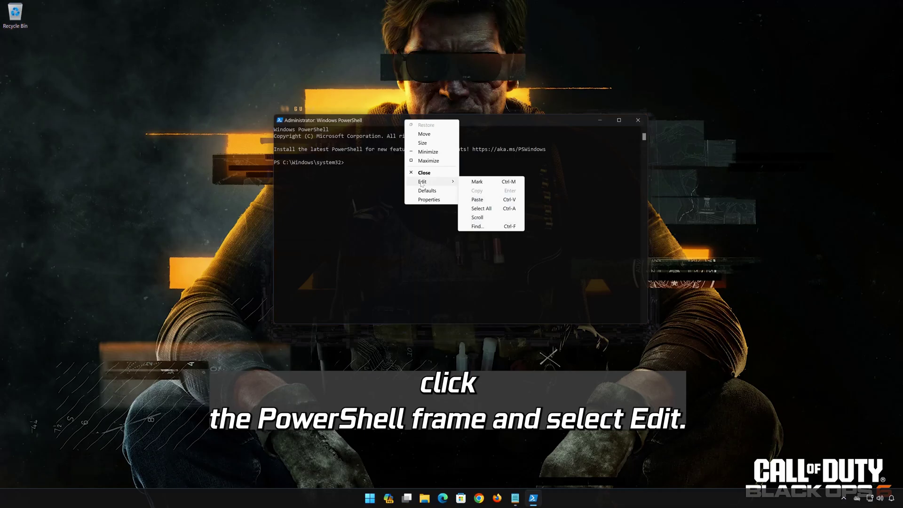
{"action": "left_click", "coordinate": [476, 199]}
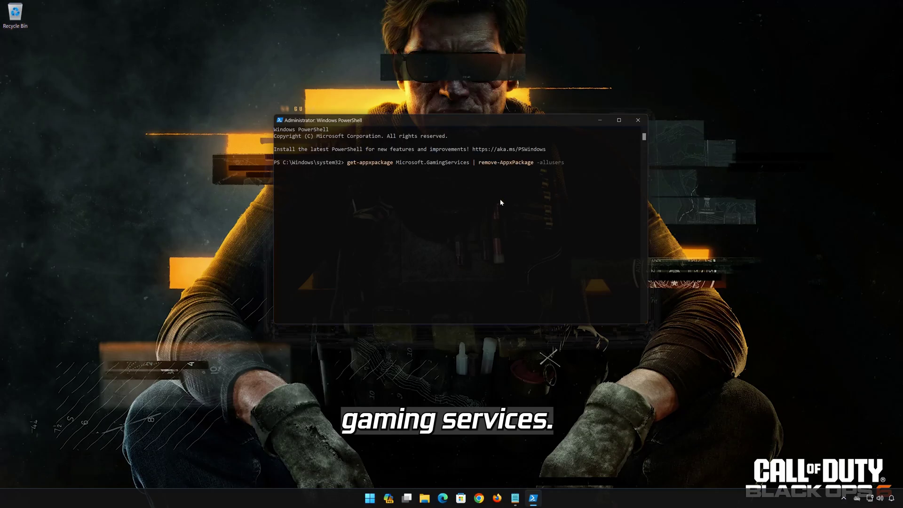
{"action": "key", "text": "Return"}
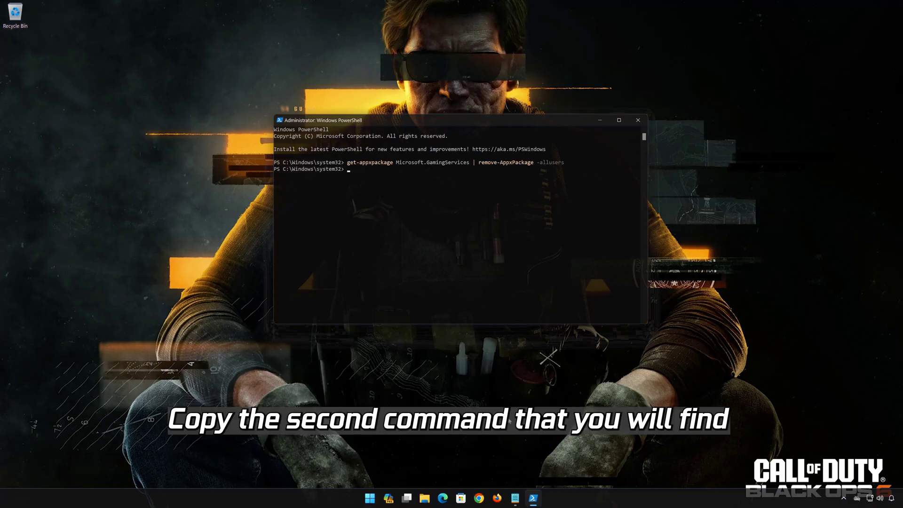
Step: Copy and run start ms-windows-store://pdp/?productid=9MWPM2CQNLHN in PowerShell
{"action": "left_click", "coordinate": [515, 498]}
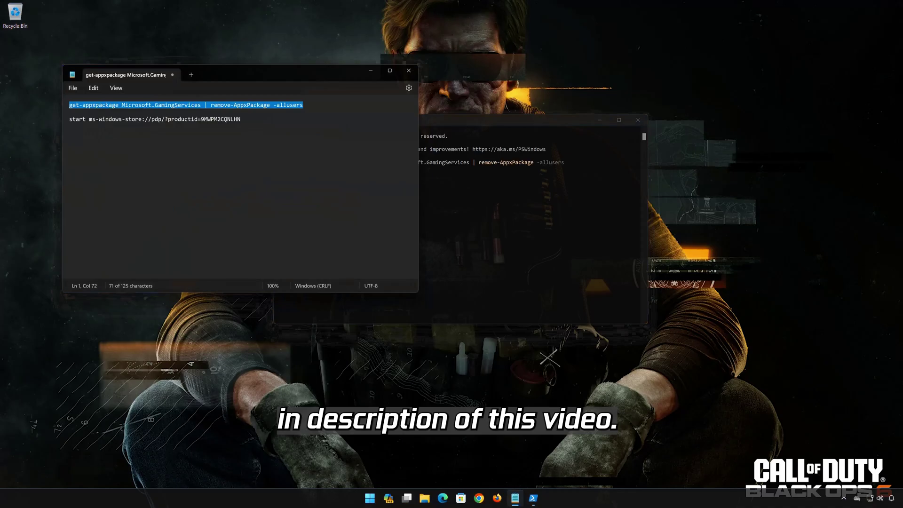
{"action": "left_click_drag", "start_coordinate": [240, 119], "coordinate": [68, 121]}
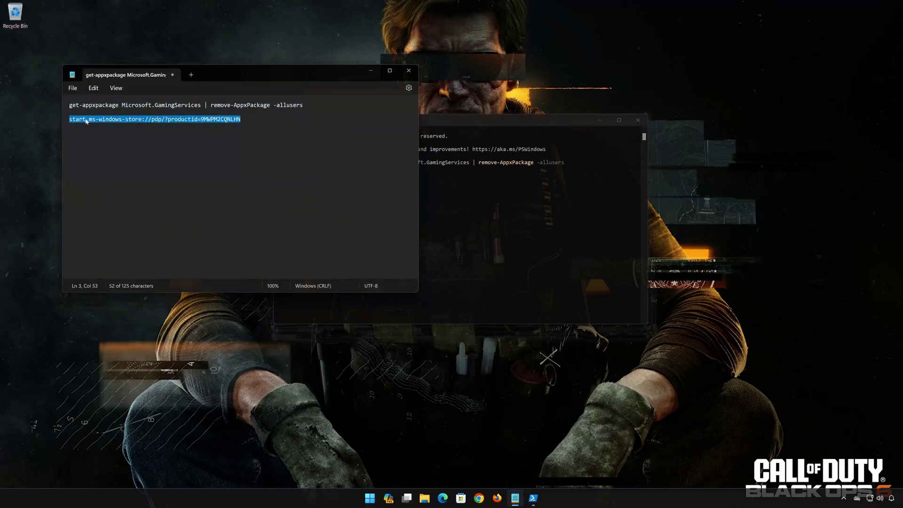
{"action": "right_click", "coordinate": [86, 120]}
{"action": "left_click", "coordinate": [101, 161]}
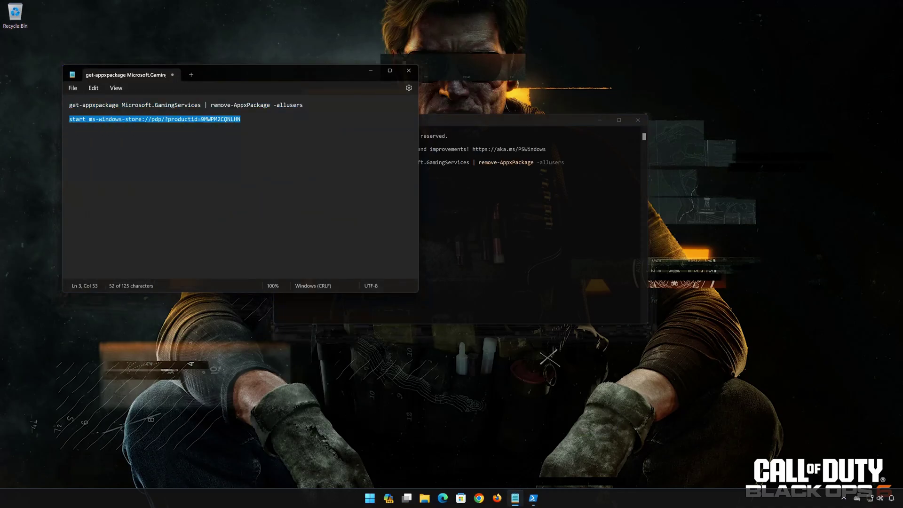
{"action": "left_click", "coordinate": [366, 72]}
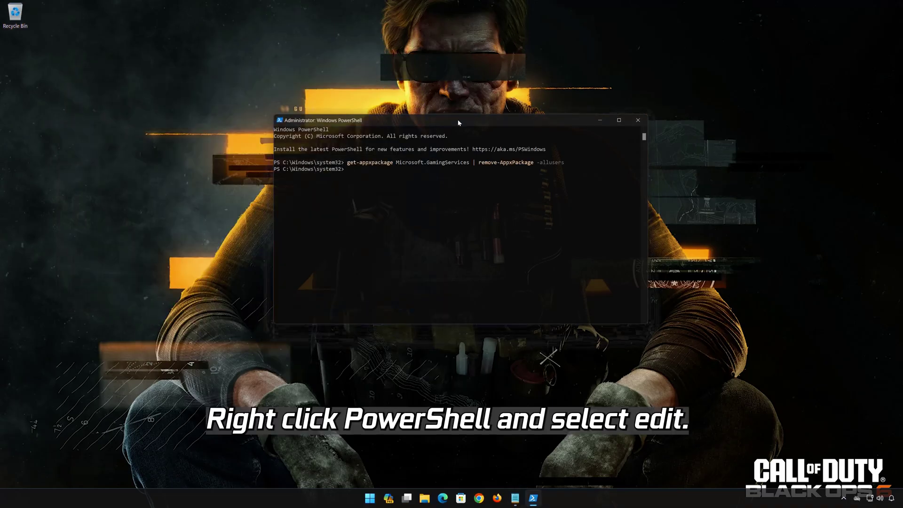
{"action": "right_click", "coordinate": [458, 122]}
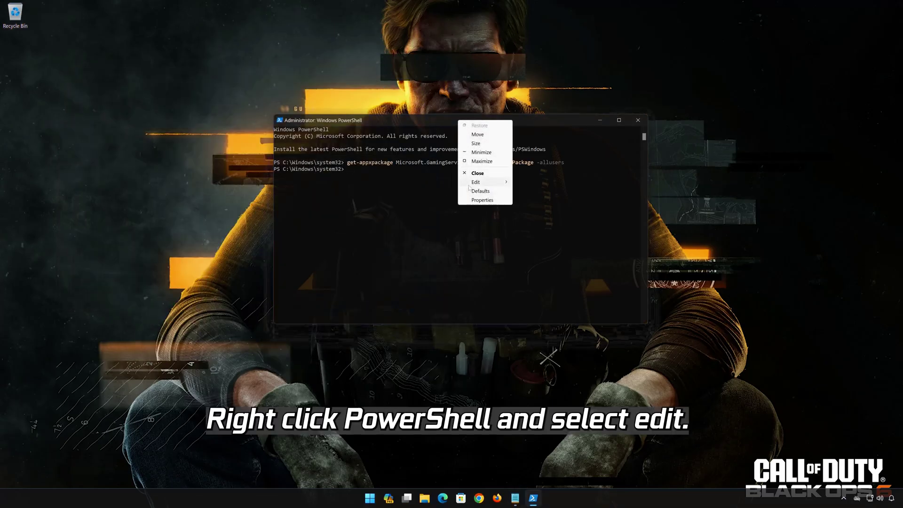
{"action": "mouse_move", "coordinate": [480, 184]}
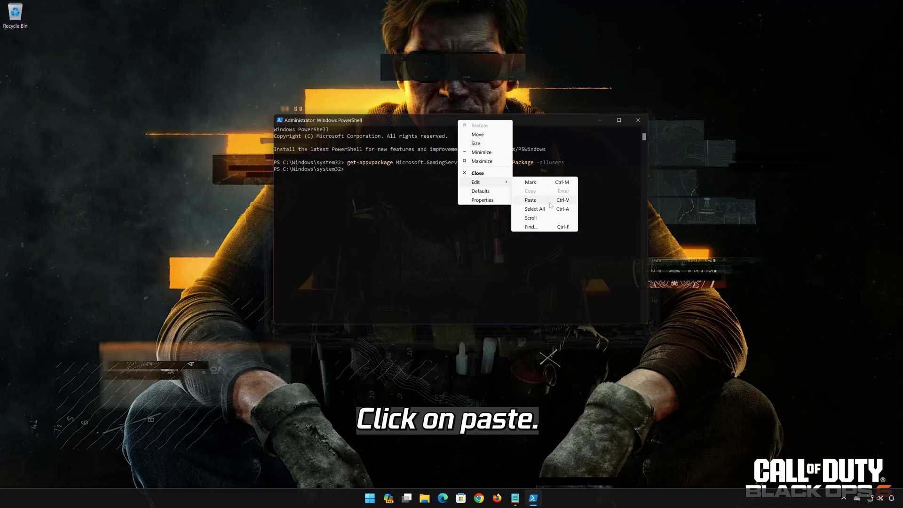
{"action": "left_click", "coordinate": [531, 199]}
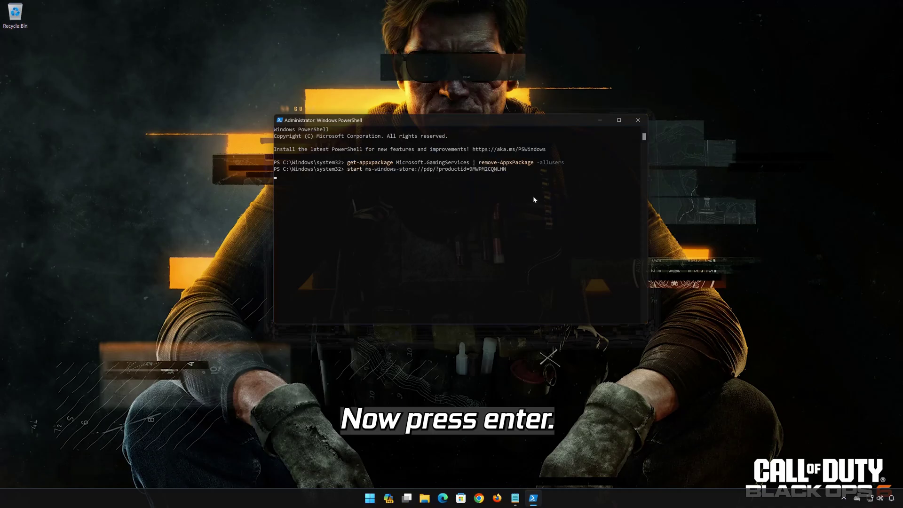
{"action": "key", "text": "Return"}
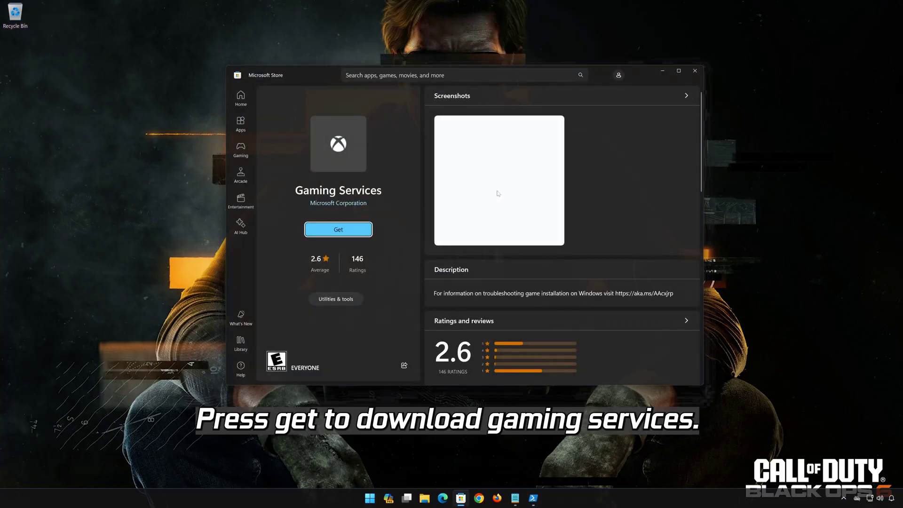
Step: Get Gaming Services (50.69 MB) from the Store, approving the admin prompt
{"action": "left_click", "coordinate": [357, 229]}
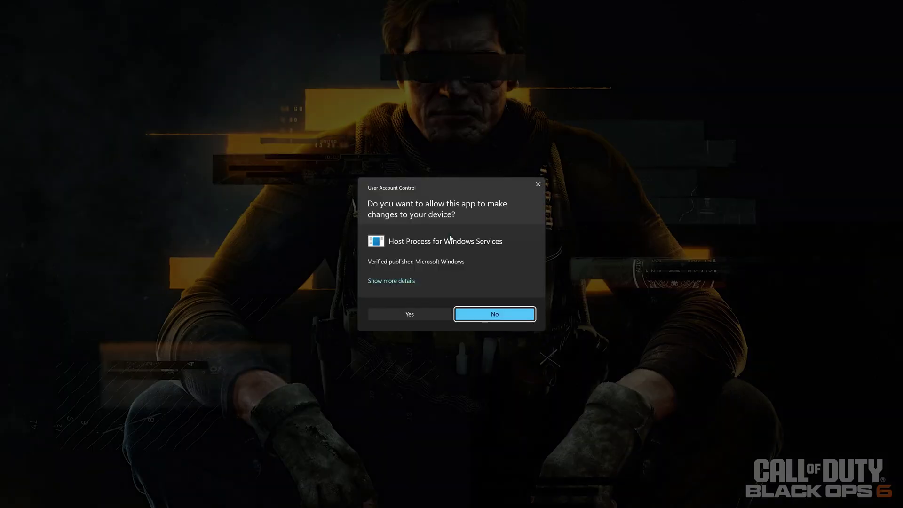
{"action": "left_click", "coordinate": [408, 314]}
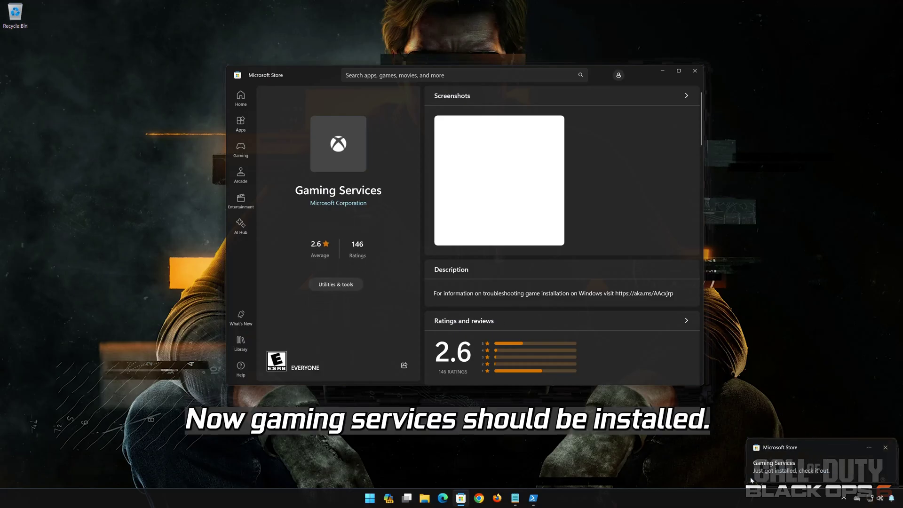
{"action": "left_click", "coordinate": [794, 470]}
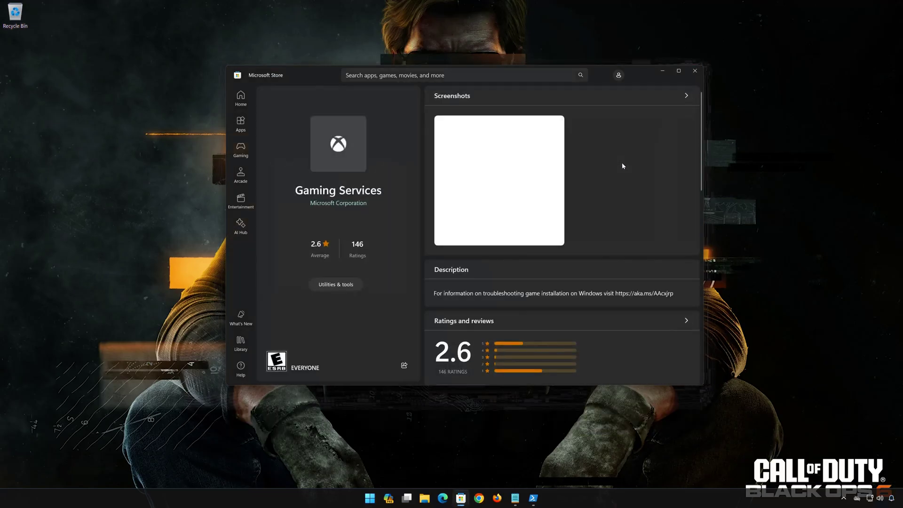
Step: Close Microsoft Store and end PowerShell with the exit command
{"action": "left_click", "coordinate": [694, 72]}
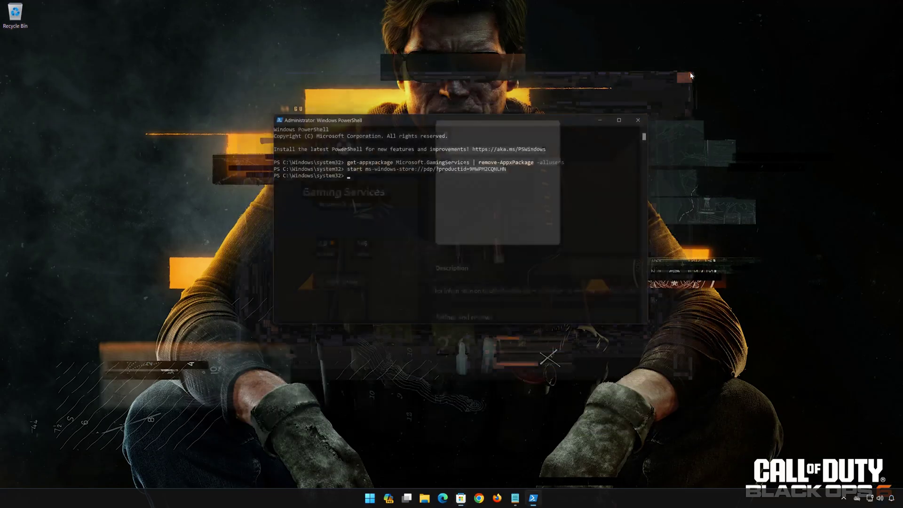
{"action": "type", "text": "exit"}
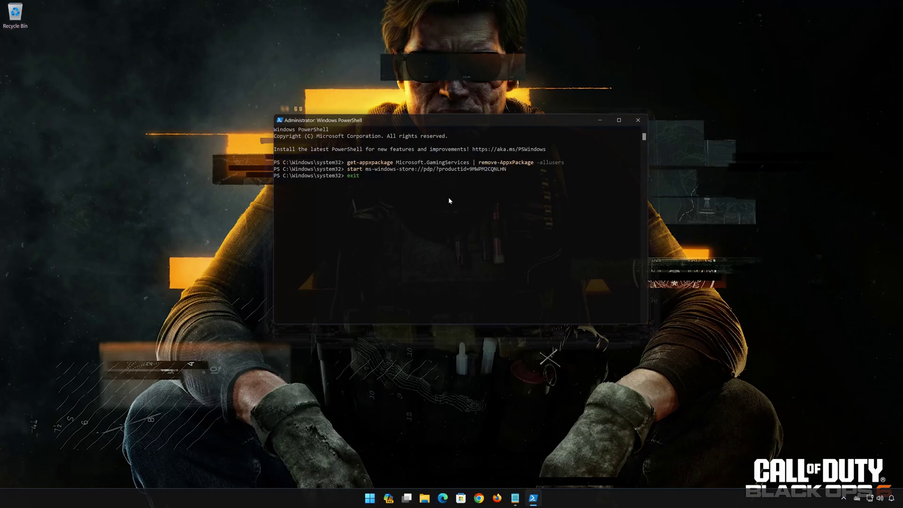
{"action": "key", "text": "Return"}
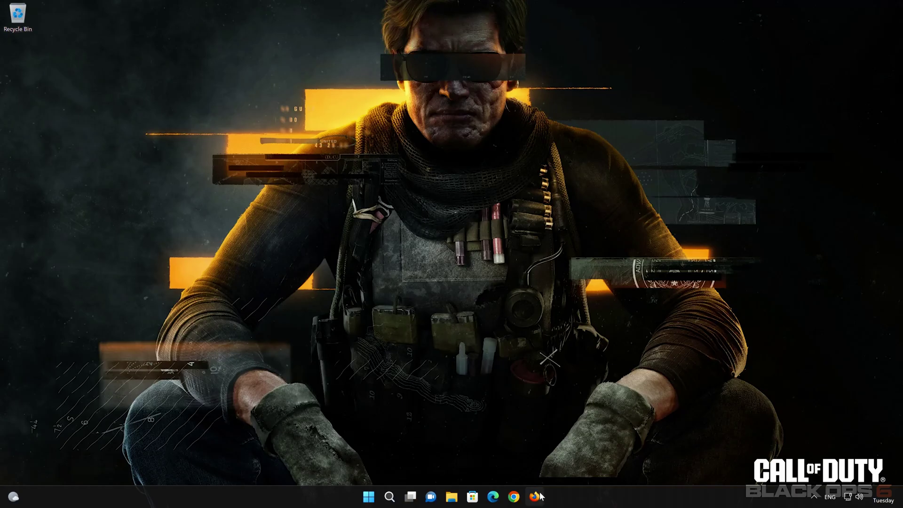
Step: Download mediacreationtool.exe from Microsoft's Download Windows 11 page in Firefox, then close Firefox
{"action": "left_click", "coordinate": [536, 496]}
{"action": "right_click", "coordinate": [423, 122]}
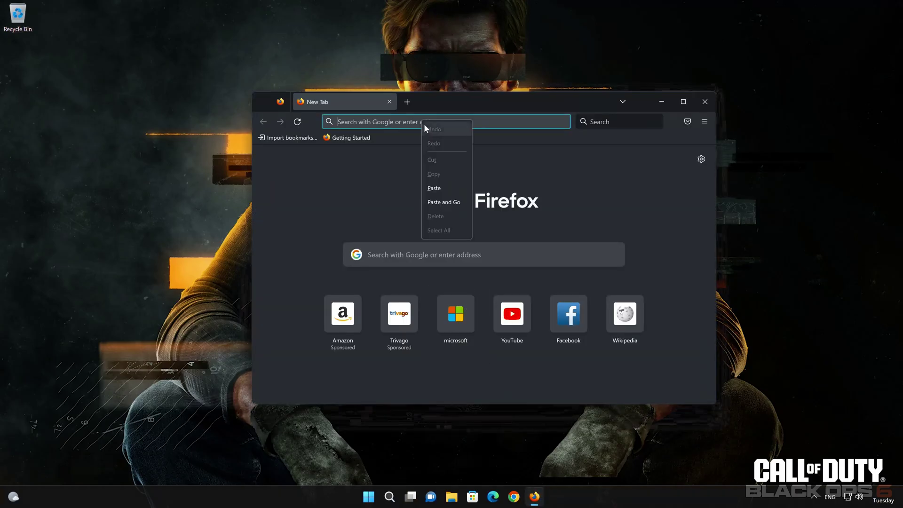
{"action": "left_click", "coordinate": [447, 203]}
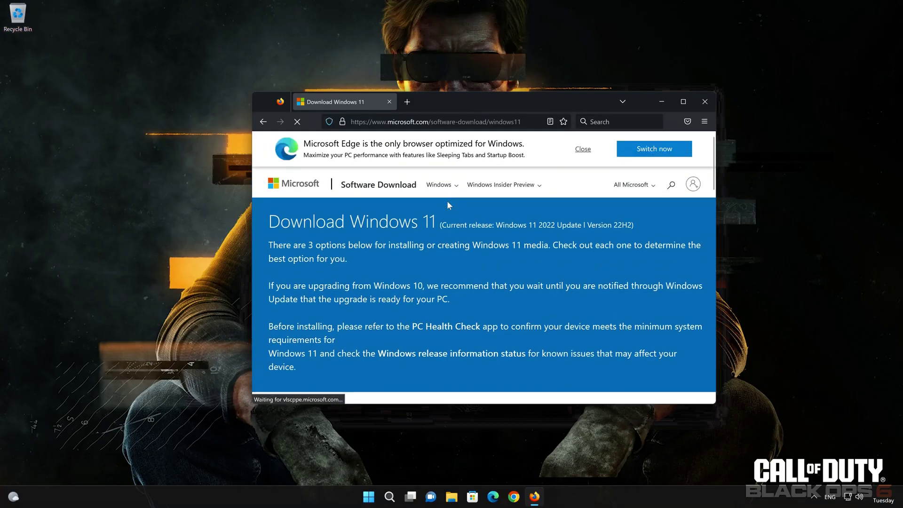
{"action": "scroll", "coordinate": [447, 200], "scroll_direction": "down", "scroll_amount": 8}
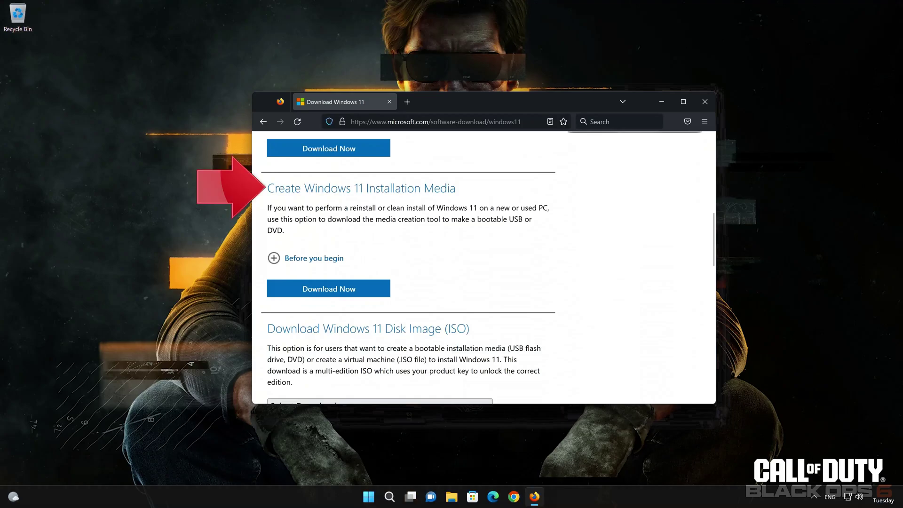
{"action": "left_click", "coordinate": [344, 291]}
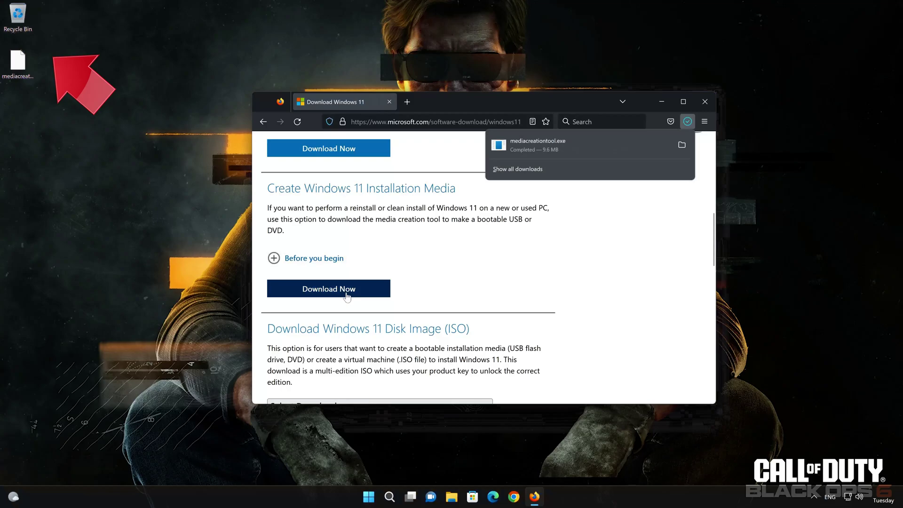
{"action": "left_click", "coordinate": [698, 107]}
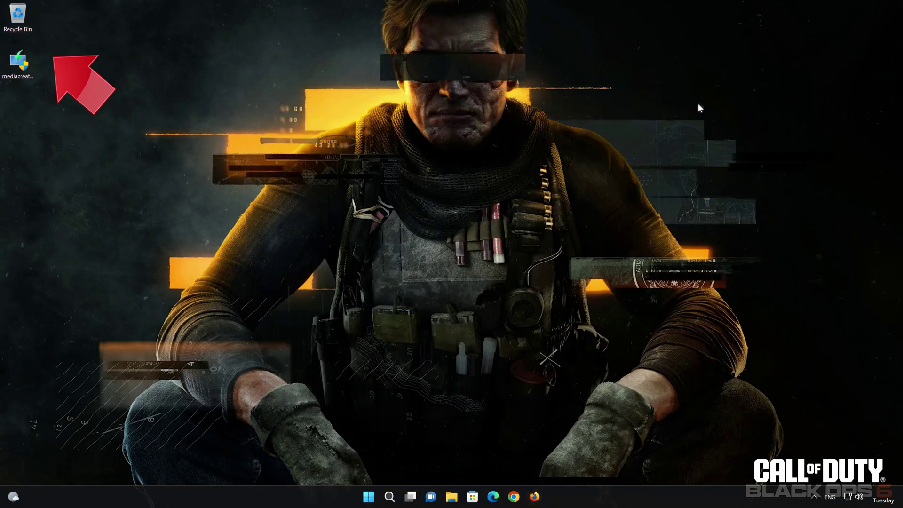
Step: Run the media creation tool, accept the license, keep the recommended edition, and pick ISO file
{"action": "double_click", "coordinate": [18, 66]}
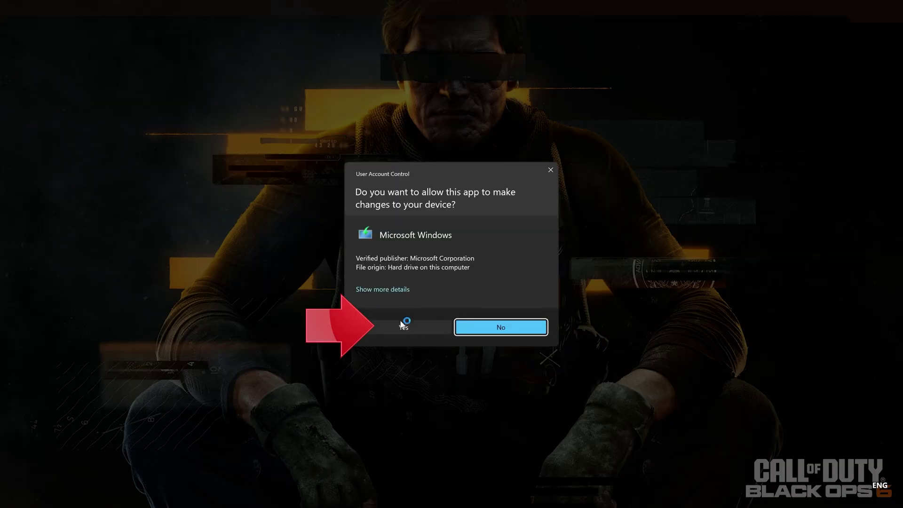
{"action": "left_click", "coordinate": [399, 328]}
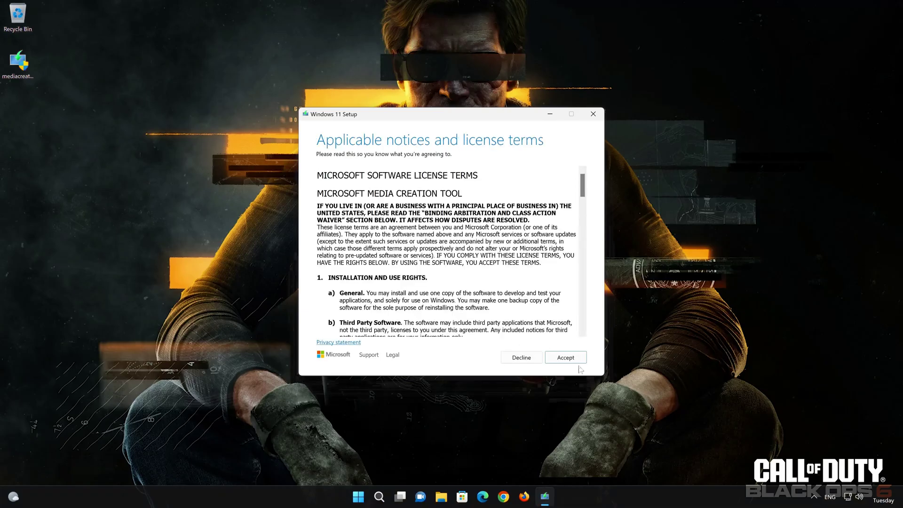
{"action": "left_click", "coordinate": [570, 359]}
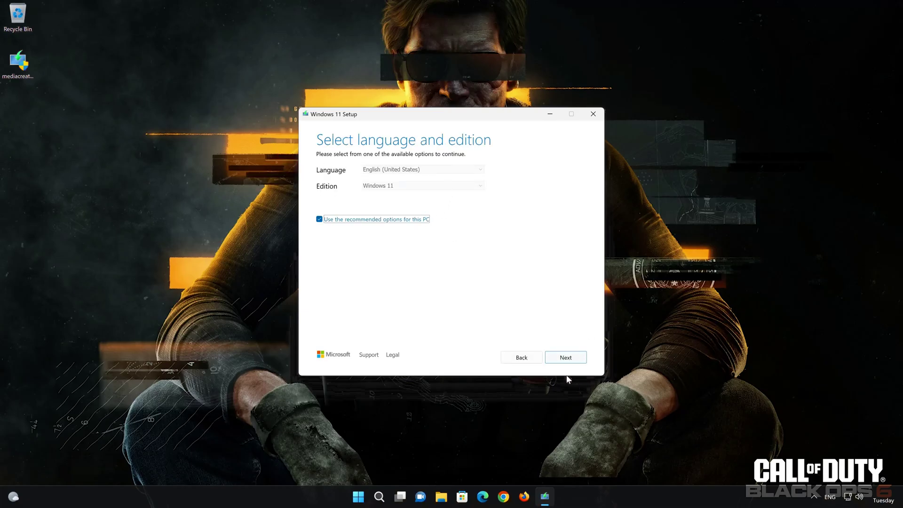
{"action": "left_click", "coordinate": [566, 358]}
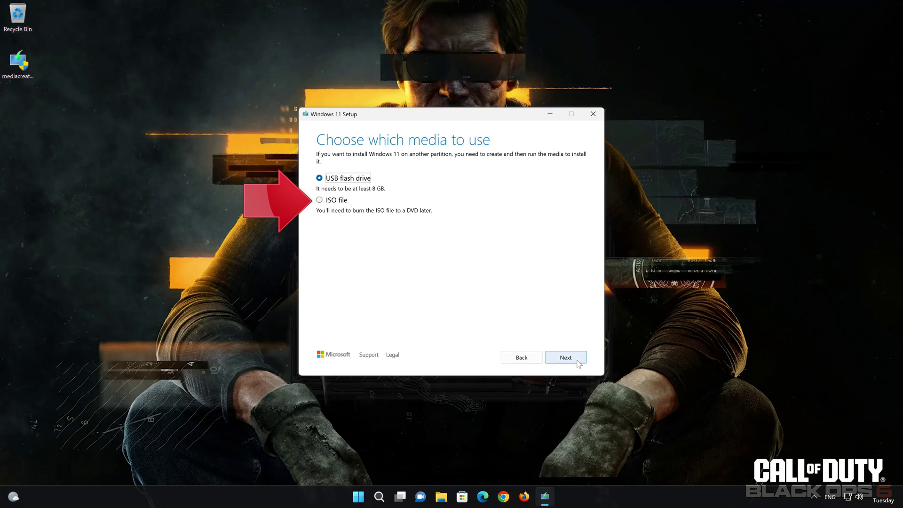
{"action": "left_click", "coordinate": [320, 200]}
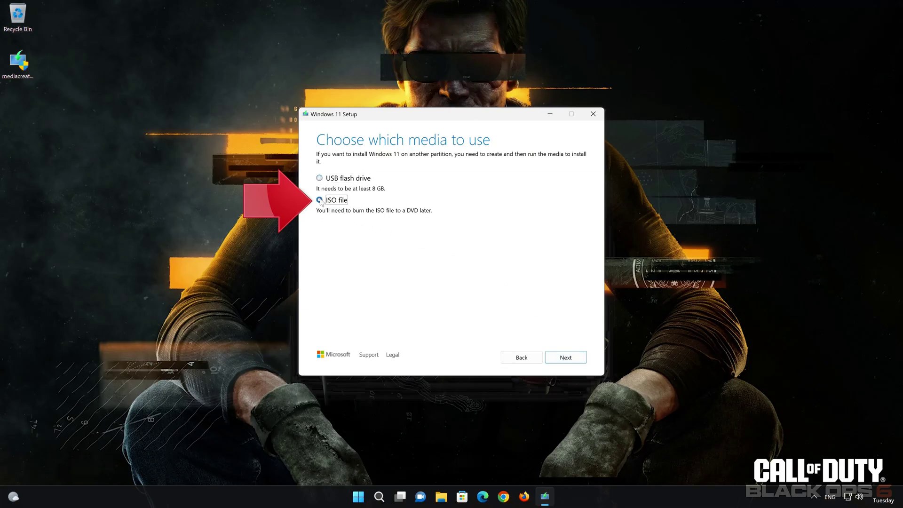
{"action": "left_click", "coordinate": [566, 358]}
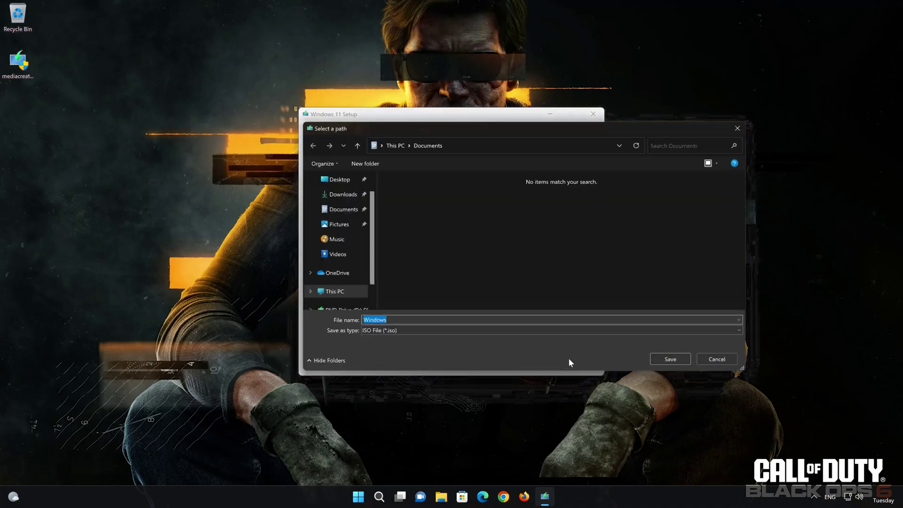
Step: Save the ISO to the Desktop as 'Windows 11' and finish once it downloads
{"action": "left_click", "coordinate": [385, 320]}
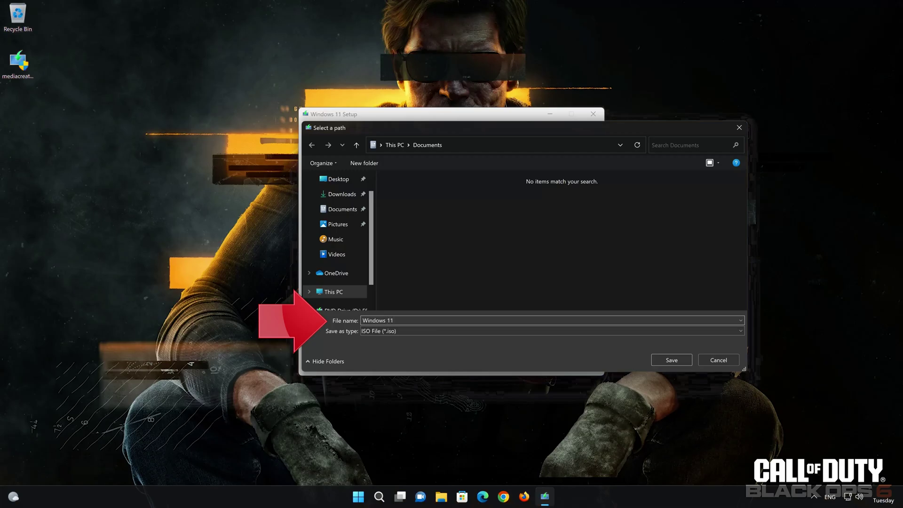
{"action": "left_click", "coordinate": [339, 178]}
{"action": "left_click", "coordinate": [679, 358]}
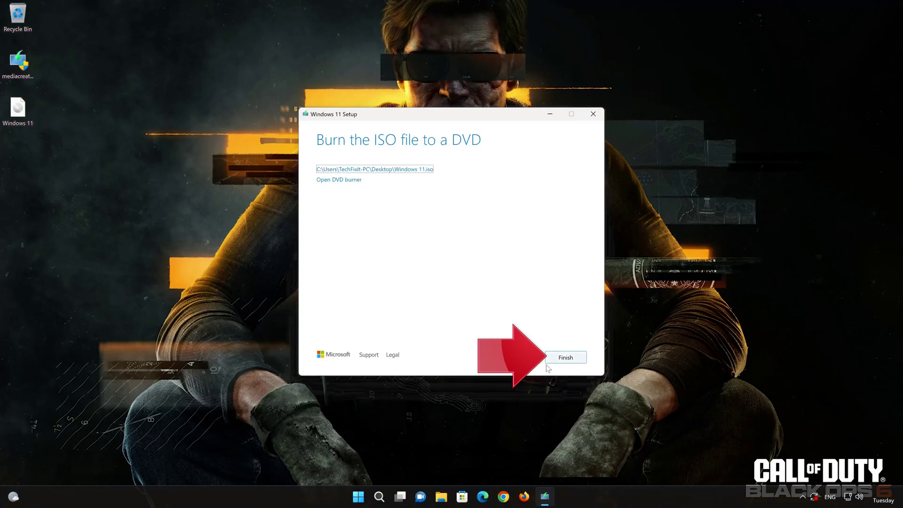
{"action": "left_click", "coordinate": [564, 357]}
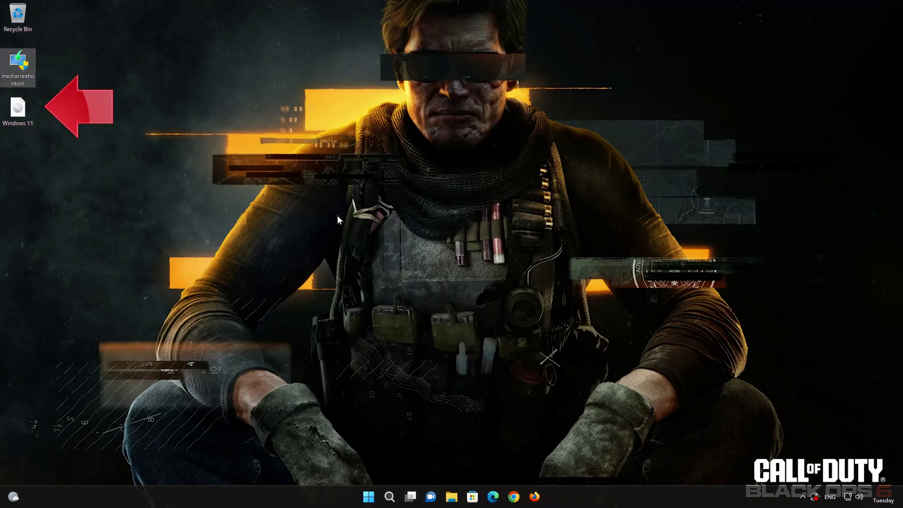
Step: Mount the Windows 11 ISO and run its setup, approving the admin prompt
{"action": "double_click", "coordinate": [16, 113]}
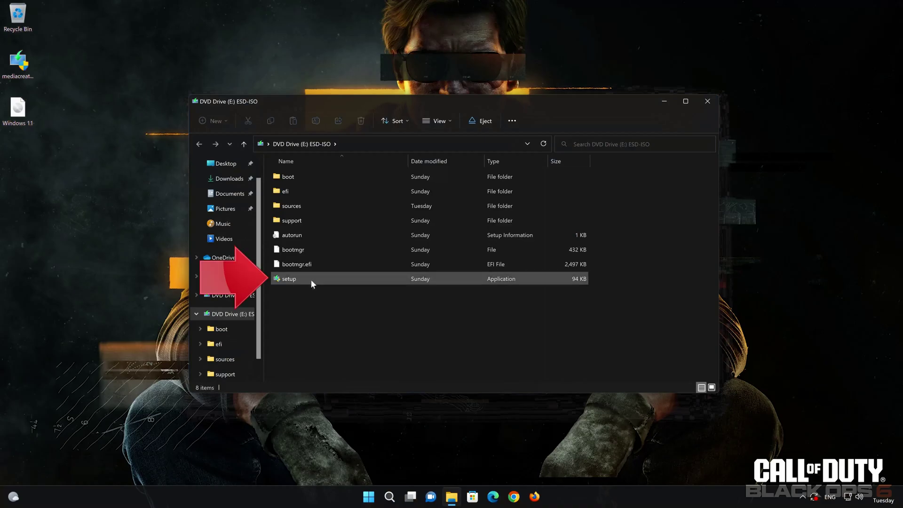
{"action": "double_click", "coordinate": [337, 279]}
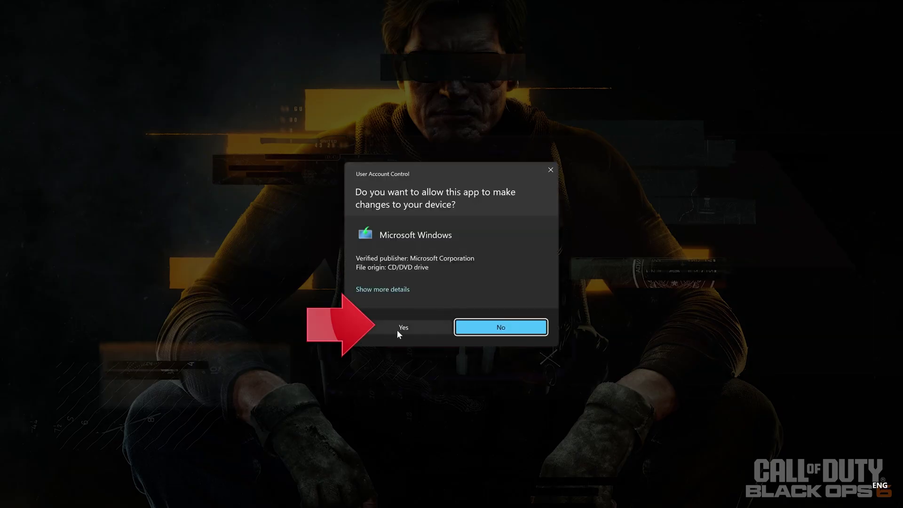
{"action": "left_click", "coordinate": [399, 328]}
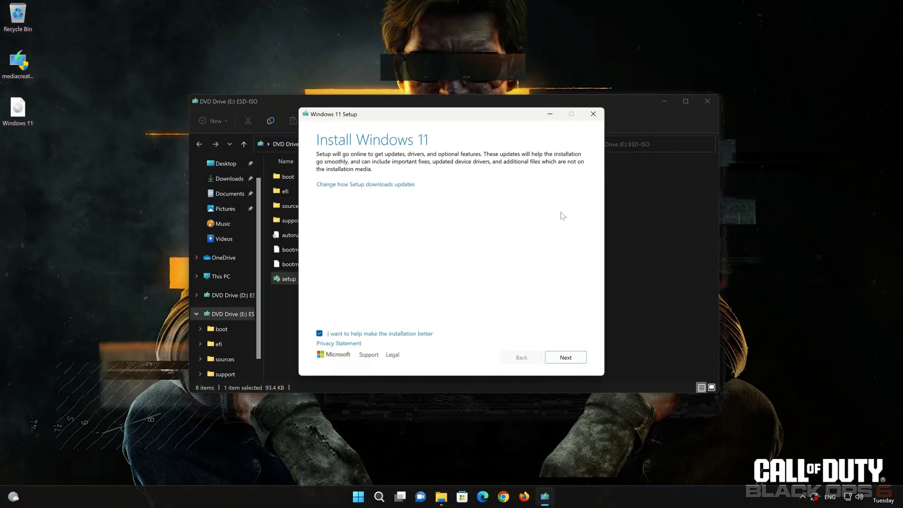
Step: Close File Explorer, accept the license terms, and start the Windows 11 Pro repair install keeping files and apps
{"action": "left_click", "coordinate": [705, 101]}
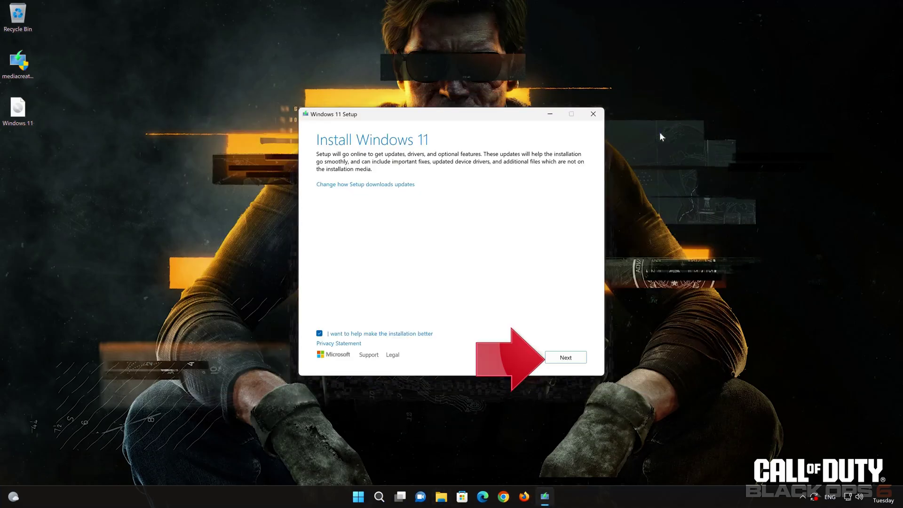
{"action": "left_click", "coordinate": [566, 358]}
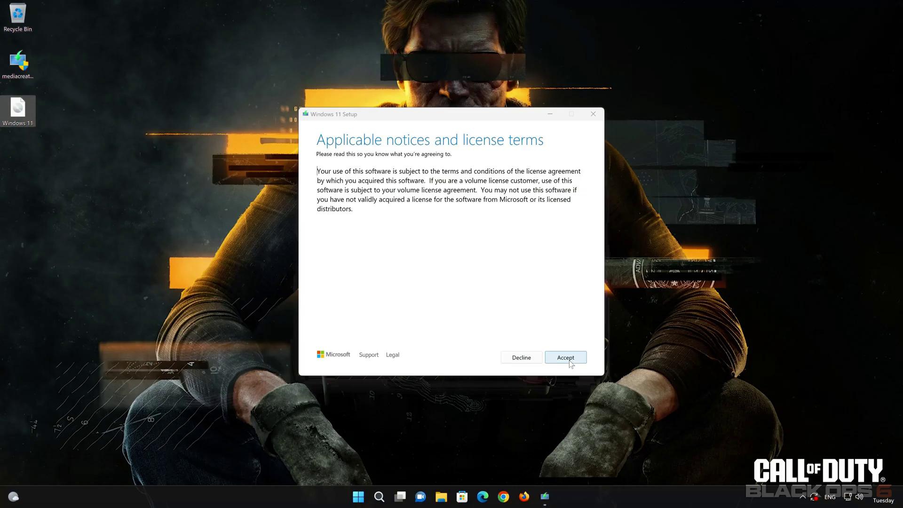
{"action": "left_click", "coordinate": [568, 359]}
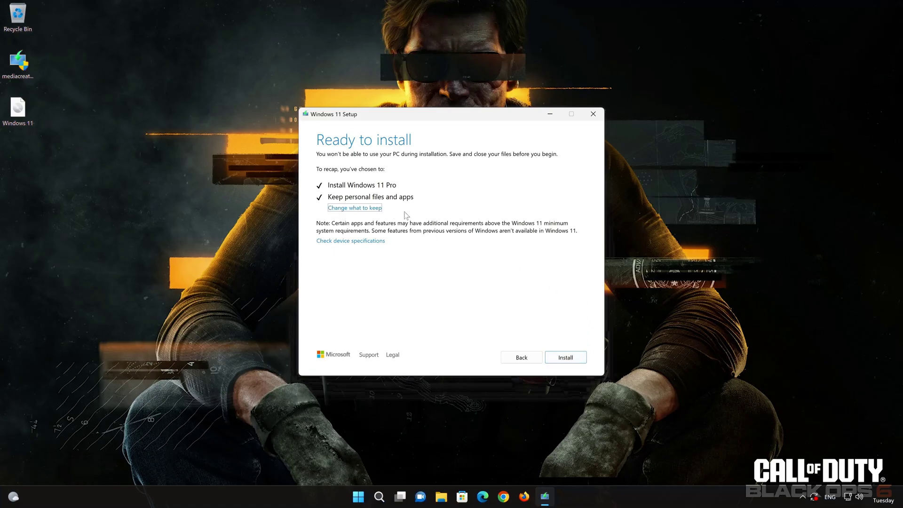
{"action": "left_click", "coordinate": [577, 359]}
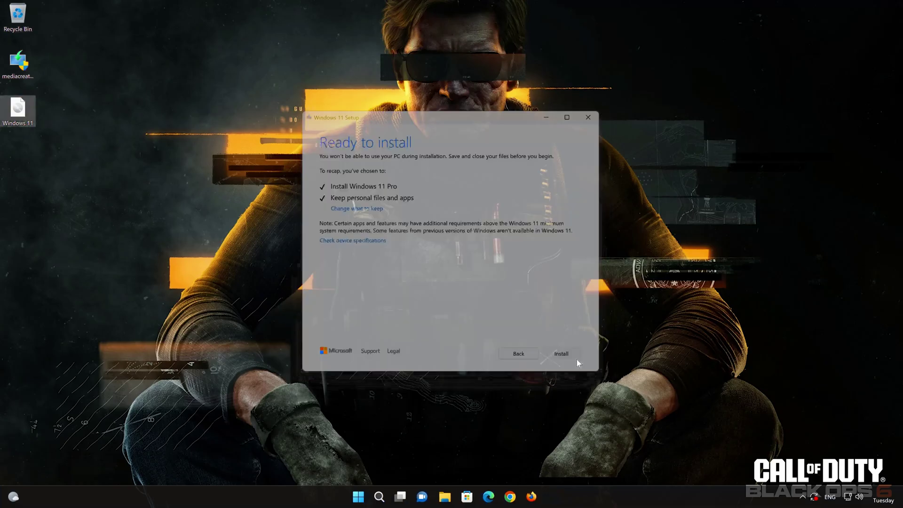